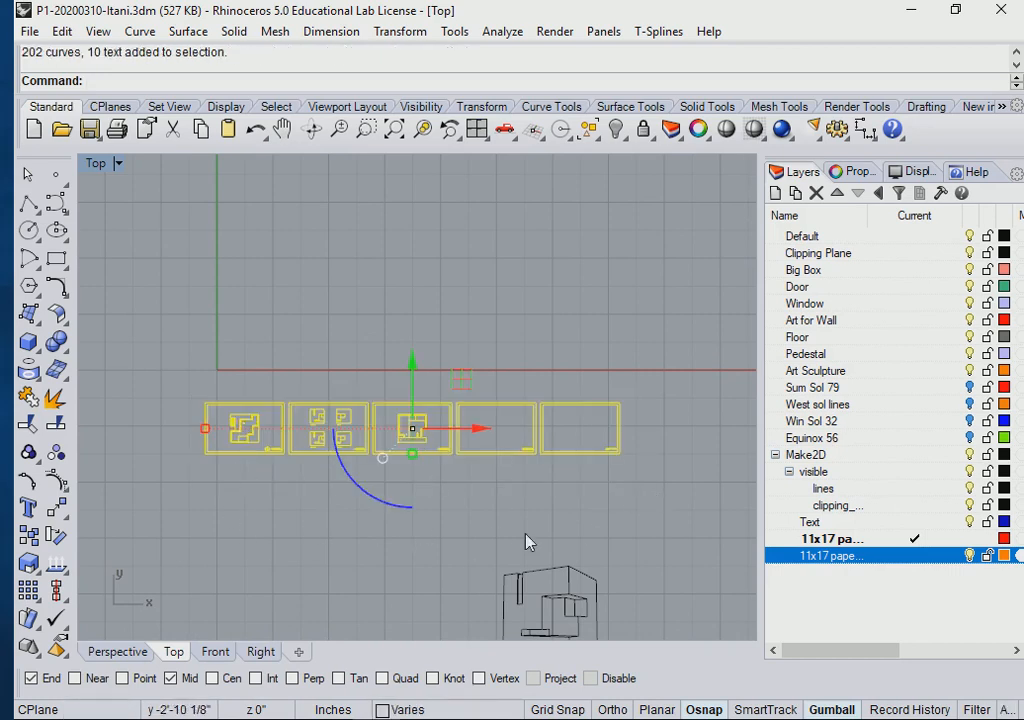
Step: Clear the selection of the five sheets and their drawings in the Top view
right_click_drag(416, 528, 405, 533)
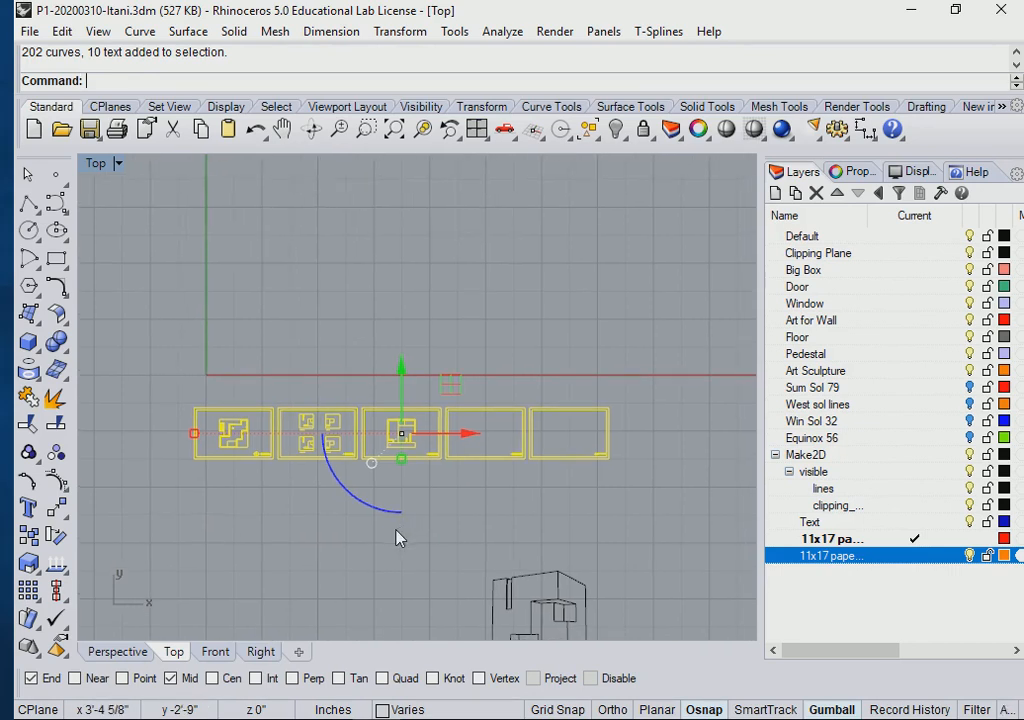
left_click(317, 551)
right_click_drag(346, 527, 332, 525)
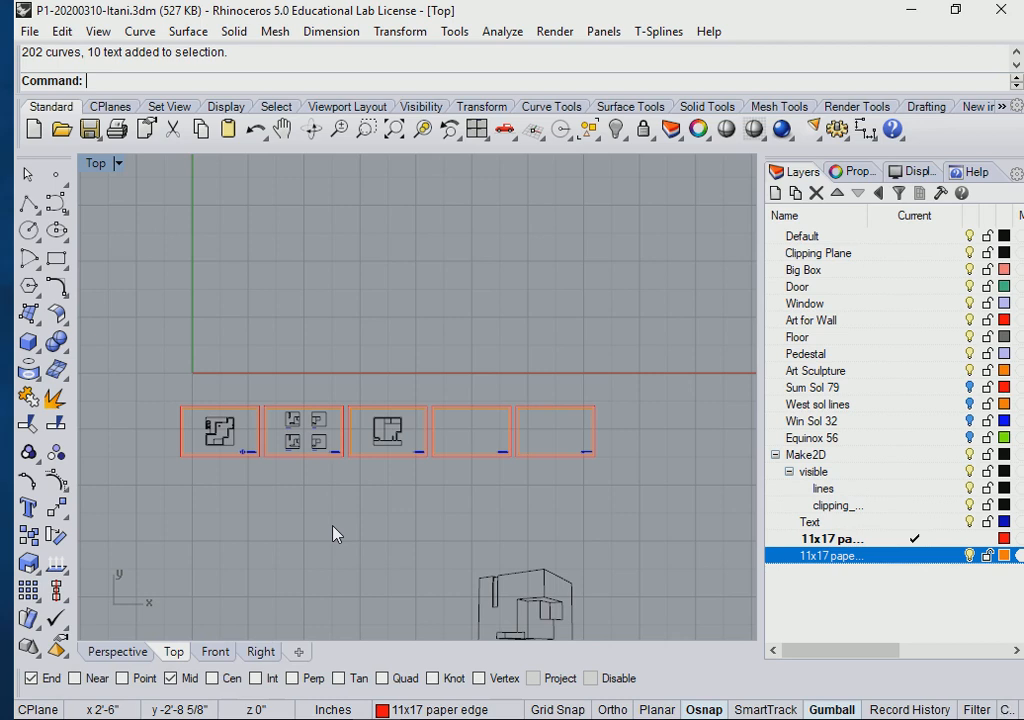
mouse_move(338, 535)
right_mouse_down()
mouse_move(366, 487)
mouse_move(357, 473)
right_mouse_up()
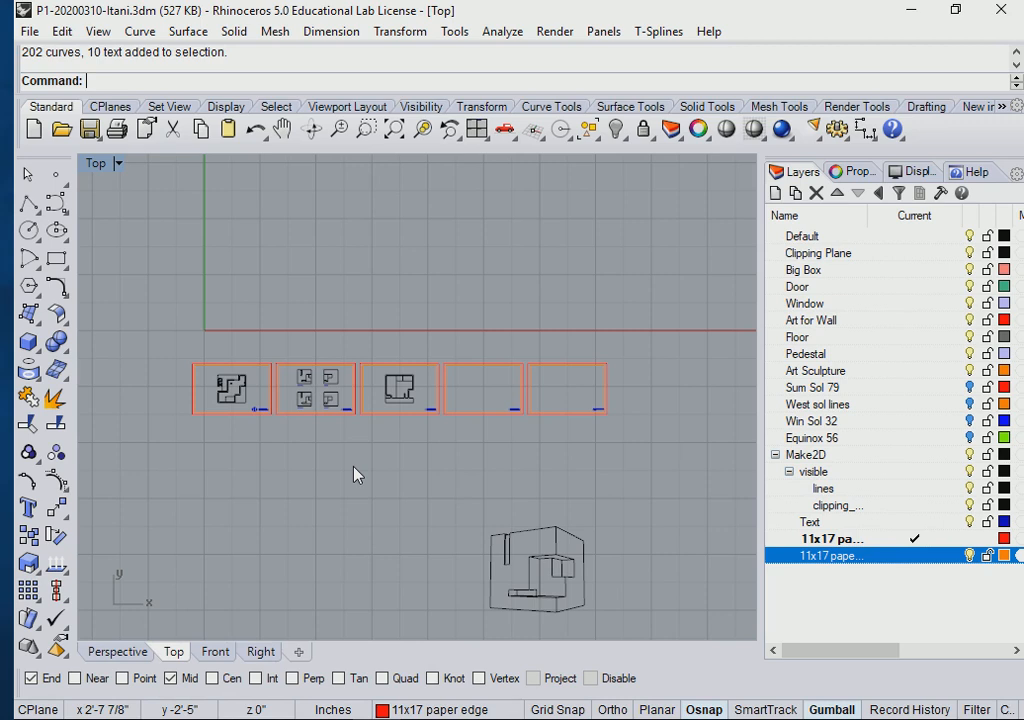
right_click_drag(354, 475, 350, 450)
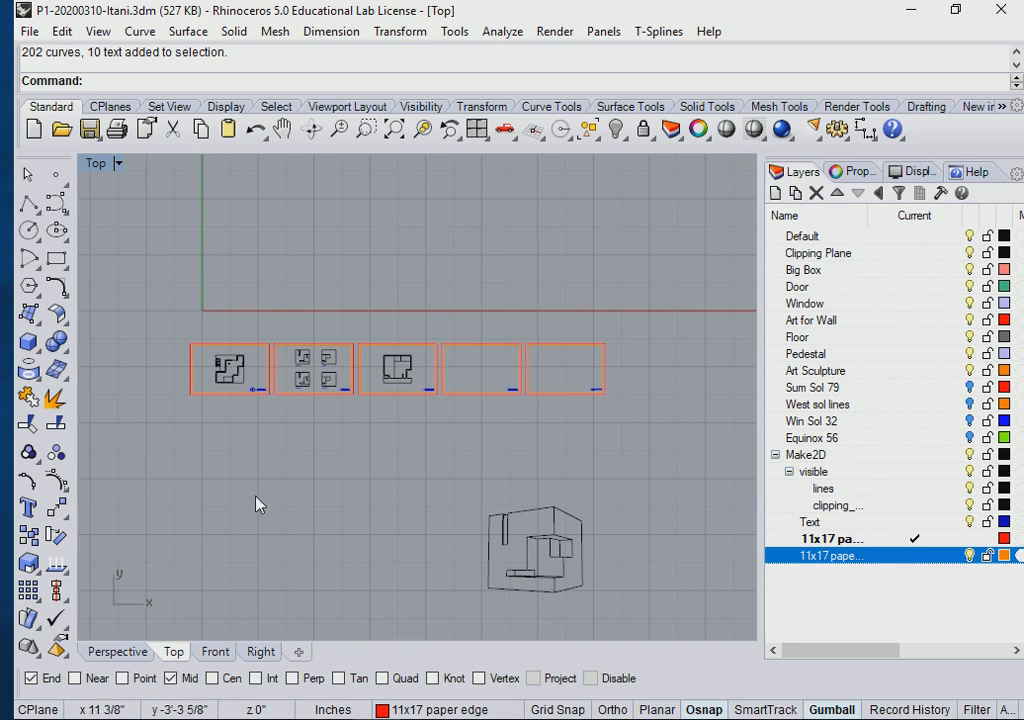
Step: Examine the floor plan, elevations and N/S section sheets, including their titles and scales
scroll(247, 448, "up", 5)
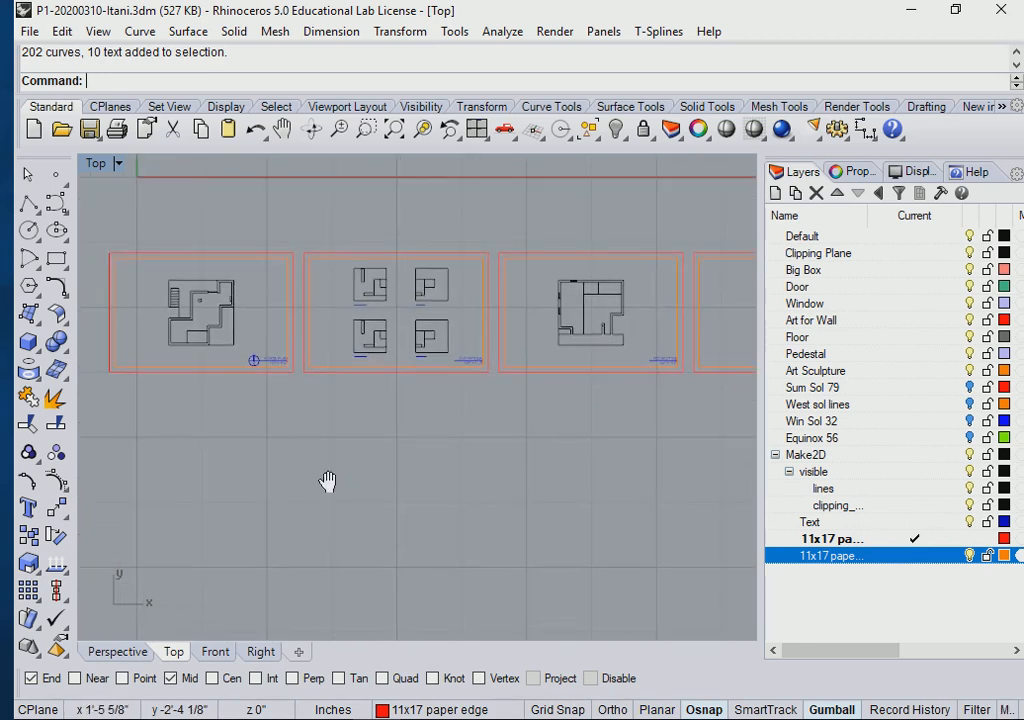
left_click_drag(100, 184, 297, 430)
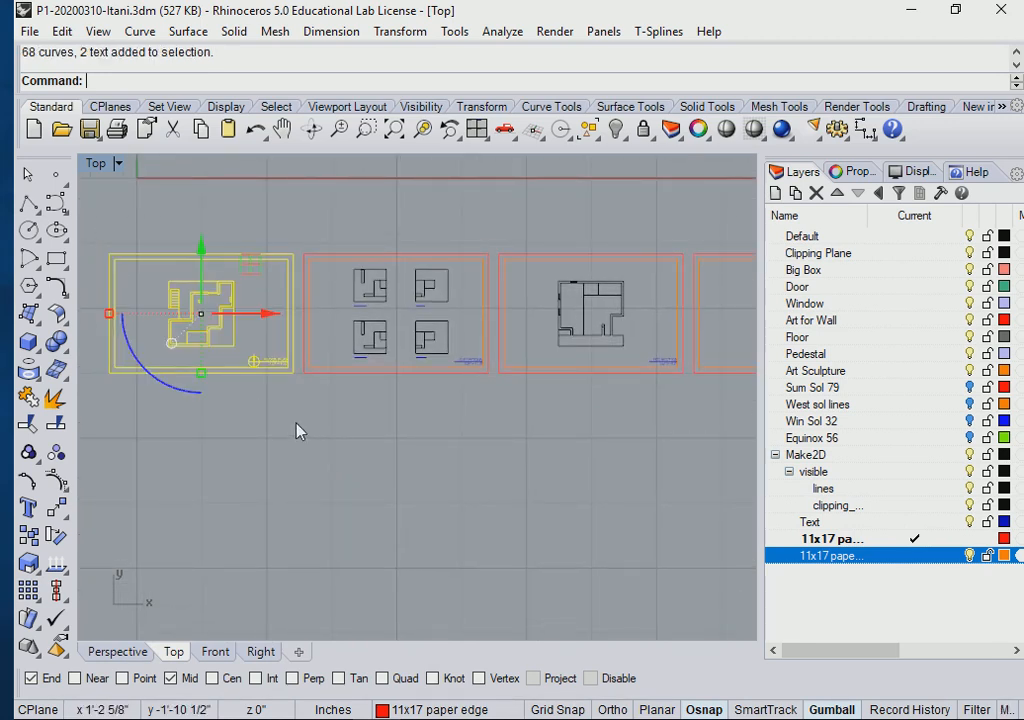
left_click(257, 409)
scroll(275, 400, "up", 8)
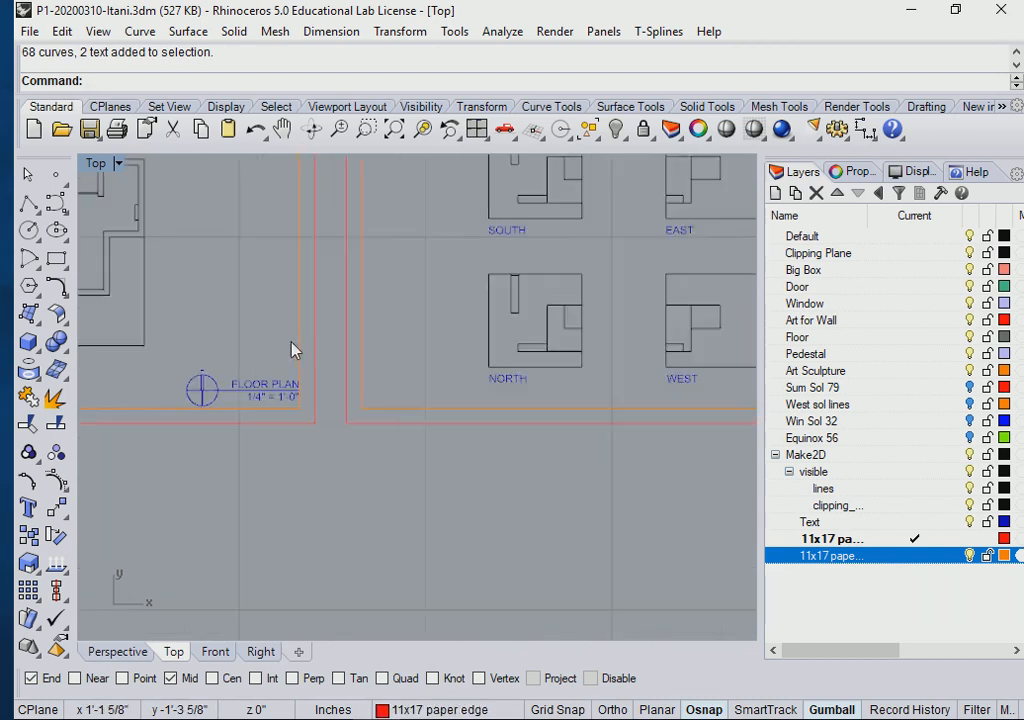
scroll(238, 425, "down", 8)
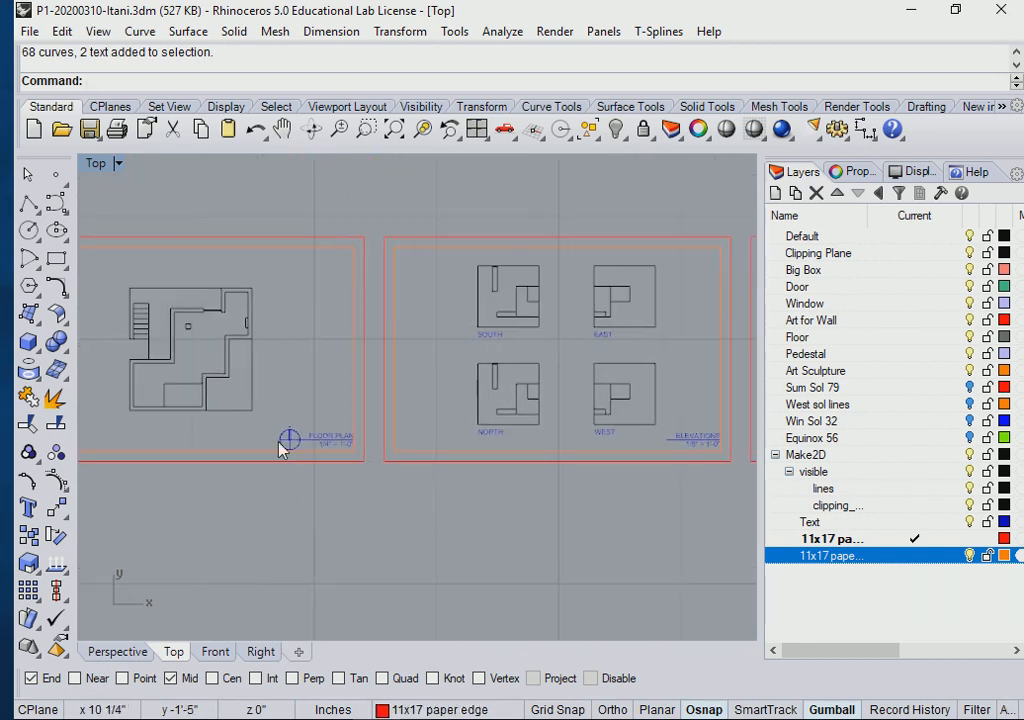
scroll(293, 457, "up", 8)
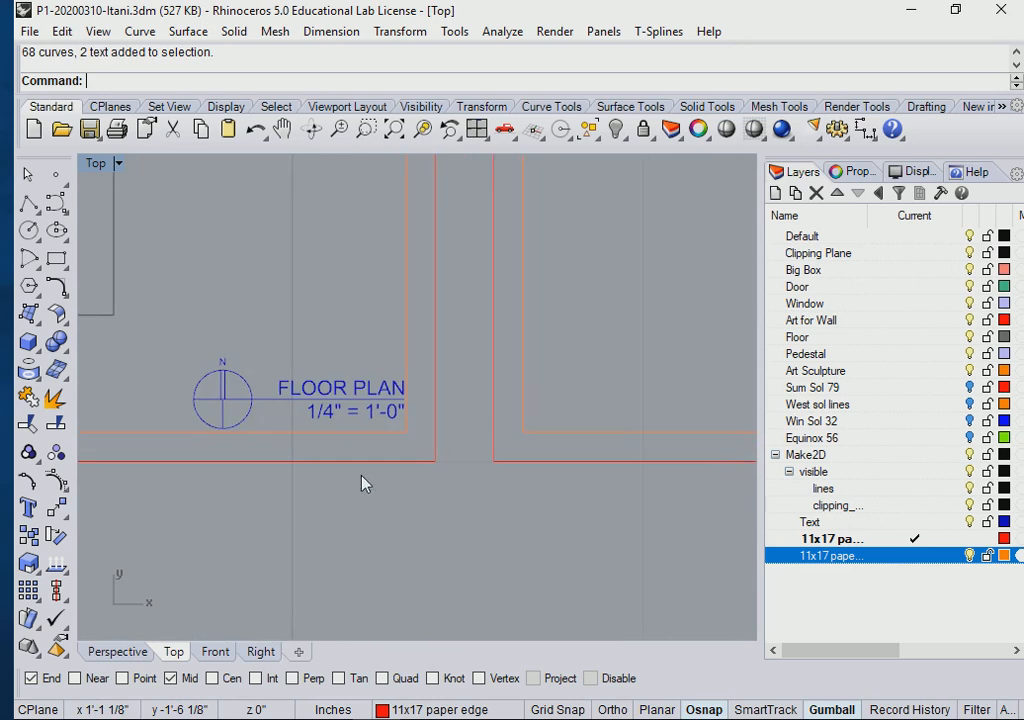
scroll(383, 484, "down", 8)
scroll(375, 494, "up", 5)
right_click_drag(540, 493, 466, 563)
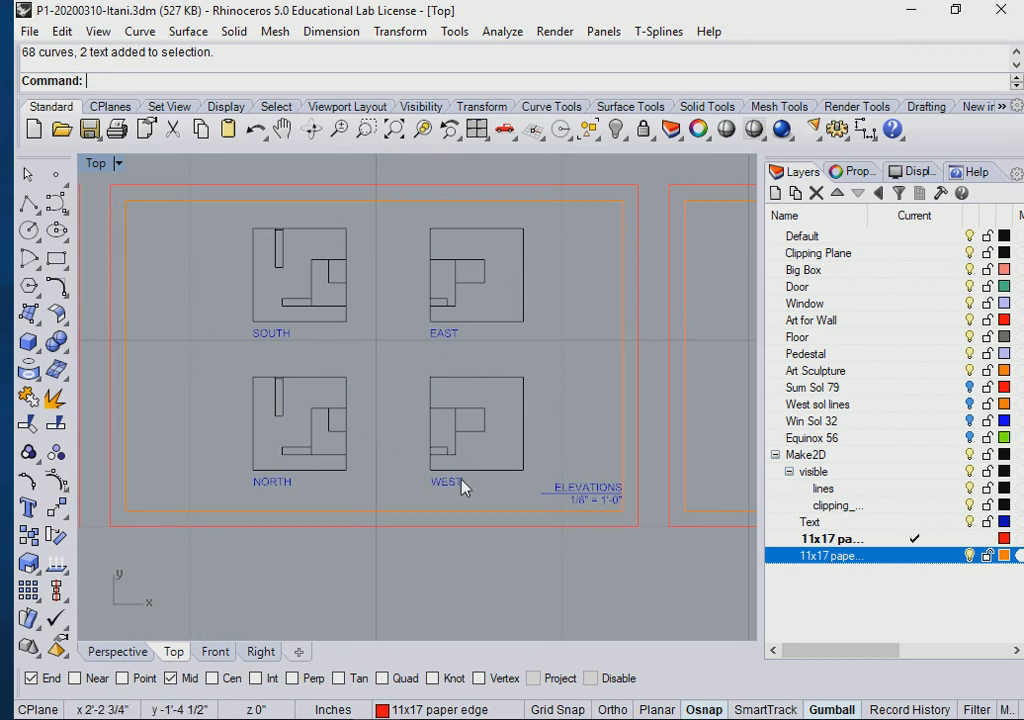
scroll(459, 446, "down", 10)
right_click_drag(540, 505, 265, 517)
scroll(318, 500, "up", 6)
right_click_drag(382, 520, 325, 523)
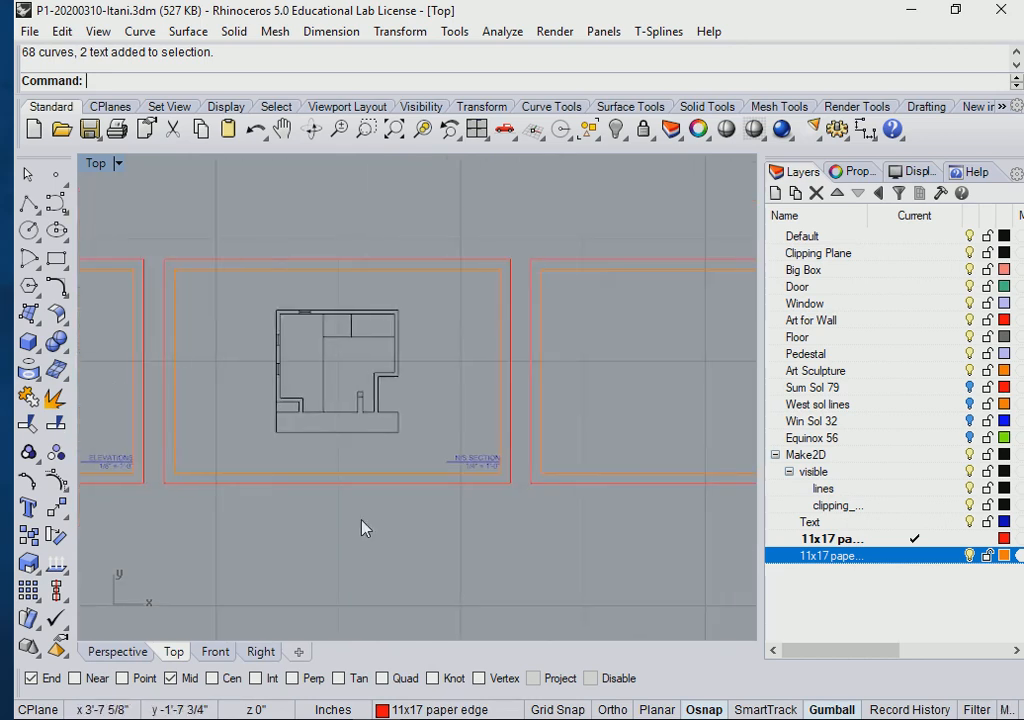
scroll(440, 490, "up", 3)
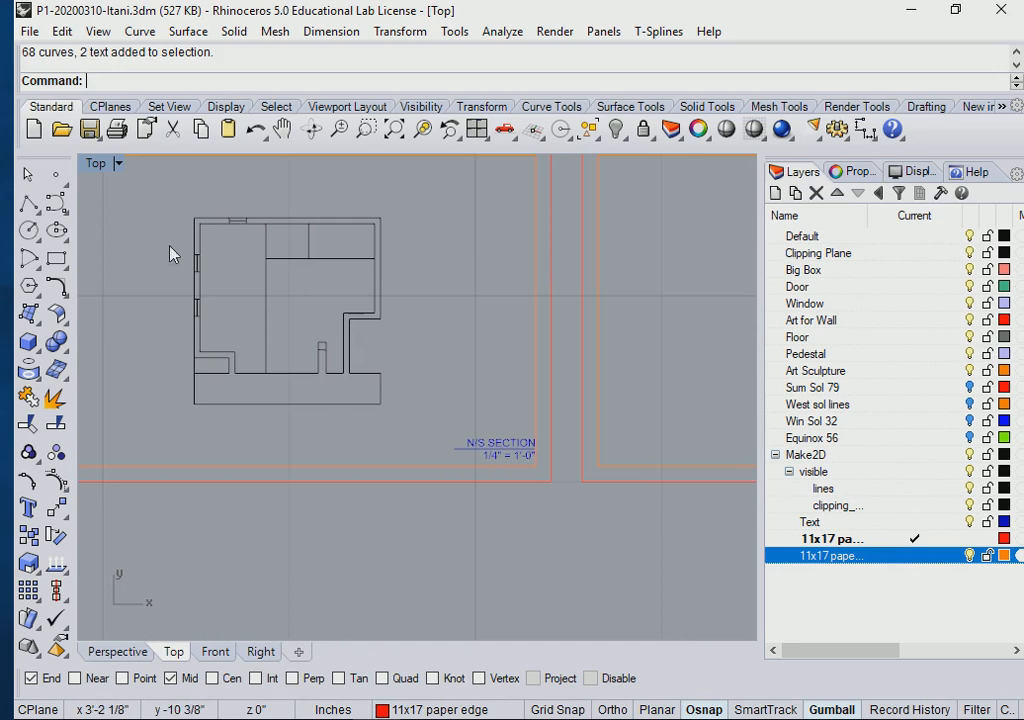
Step: Examine the E/W section and perspective sheets, including their borders and title text
scroll(347, 473, "down", 4)
right_click_drag(490, 498, 233, 523)
scroll(417, 472, "up", 10)
right_click_drag(370, 426, 464, 439)
right_click_drag(280, 306, 377, 416)
right_click_drag(485, 385, 462, 378)
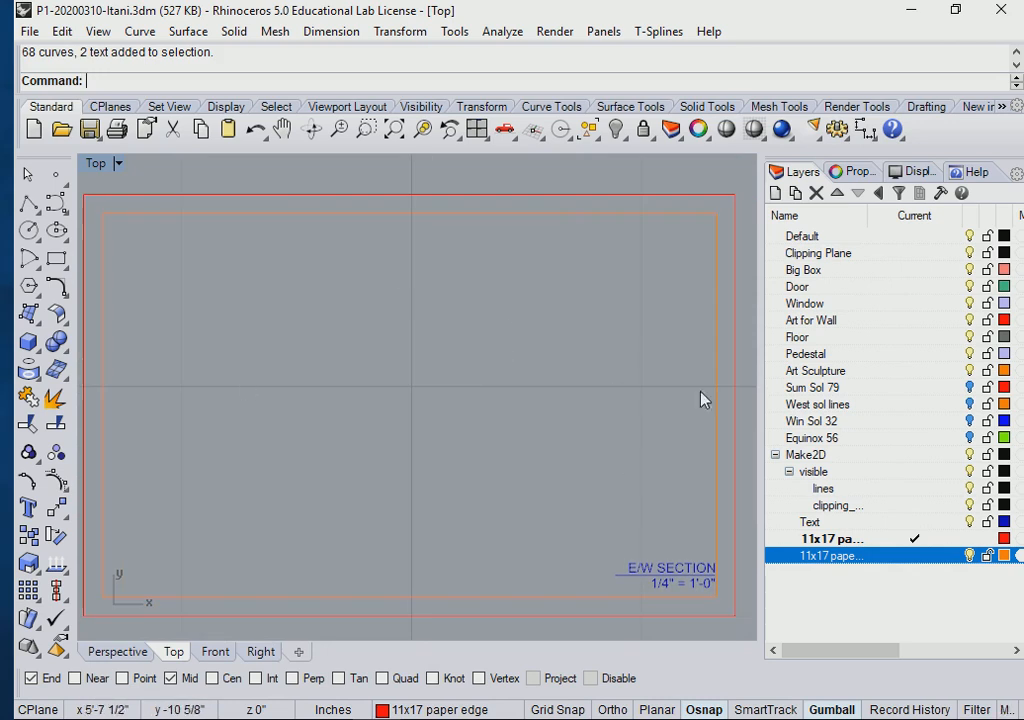
scroll(478, 422, "down", 10)
right_click_drag(560, 412, 308, 428)
scroll(406, 429, "up", 2)
right_click(468, 438)
scroll(470, 446, "up", 3)
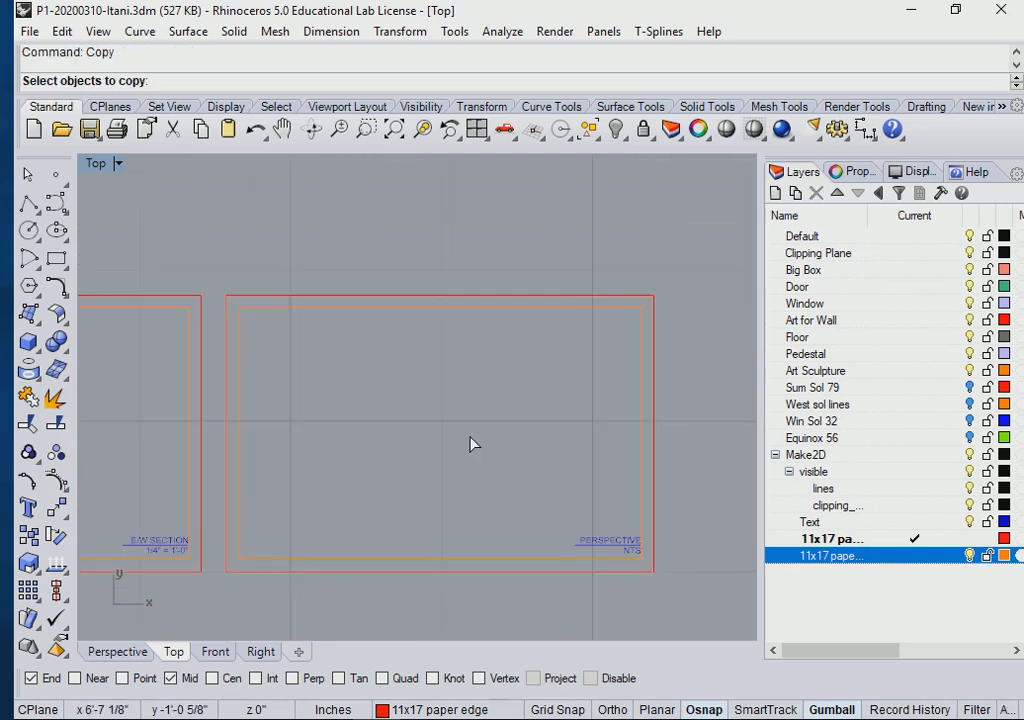
right_click_drag(471, 446, 482, 411)
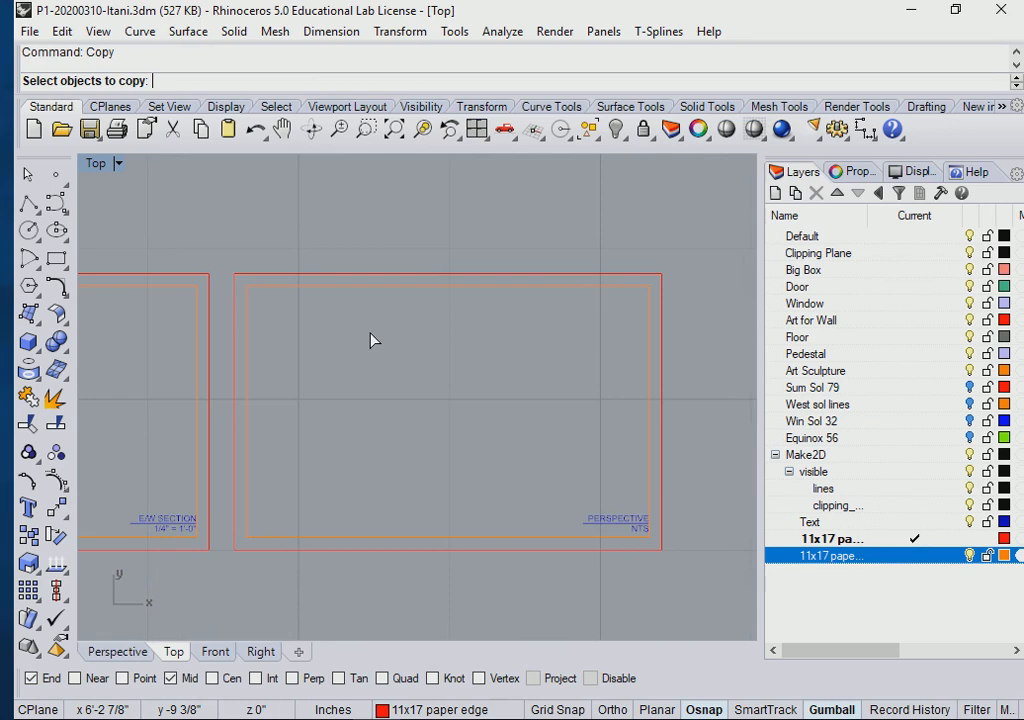
scroll(375, 360, "down", 6)
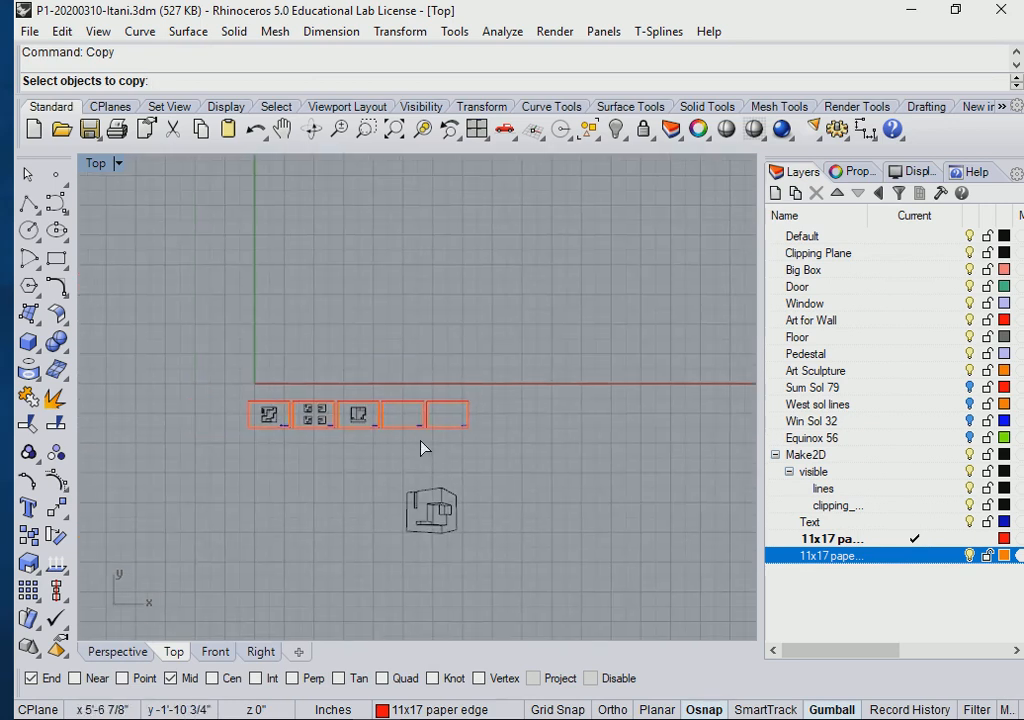
scroll(422, 447, "up", 2)
left_click_drag(152, 380, 512, 456)
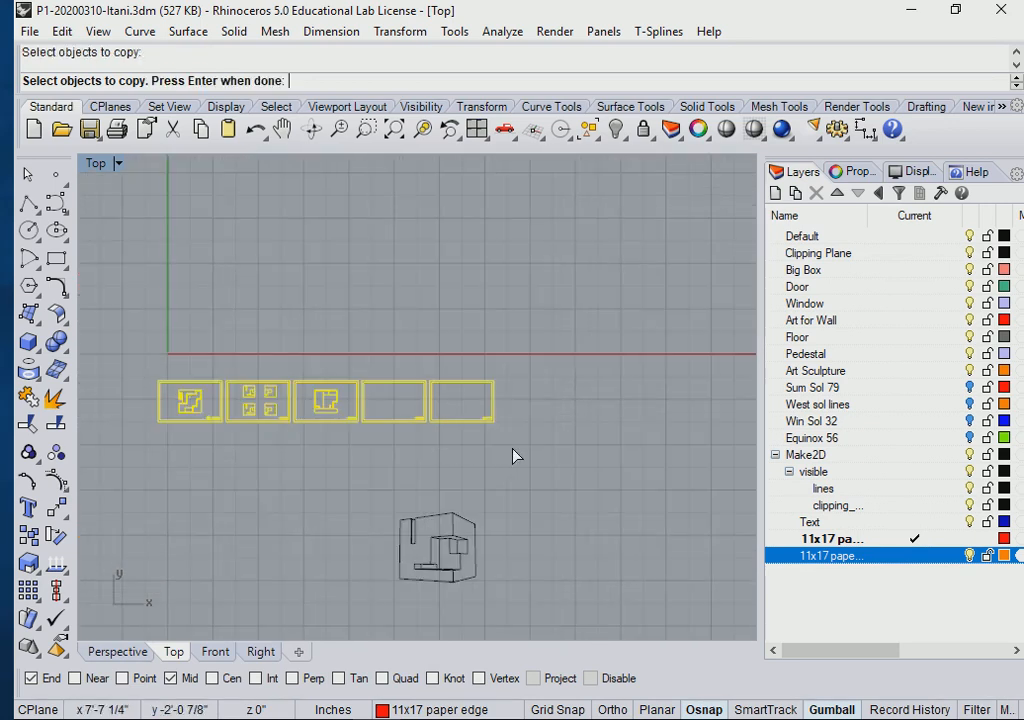
scroll(389, 441, "up", 3)
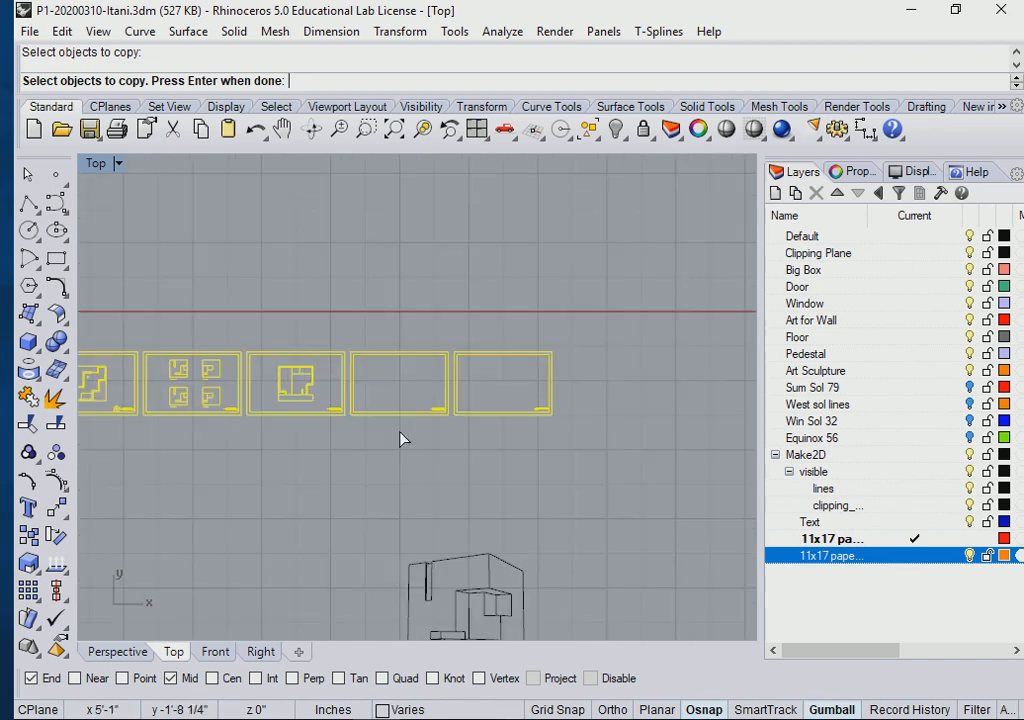
key("Escape")
left_click_drag(412, 437, 394, 420)
left_click(558, 460)
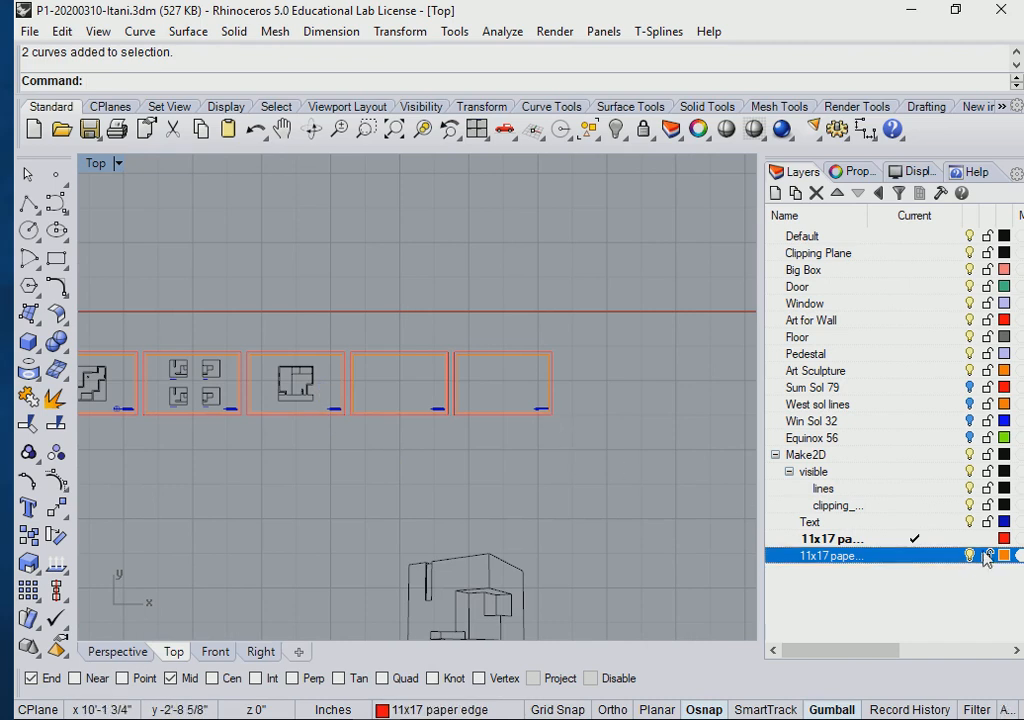
left_click_drag(530, 455, 498, 408)
left_click(521, 464)
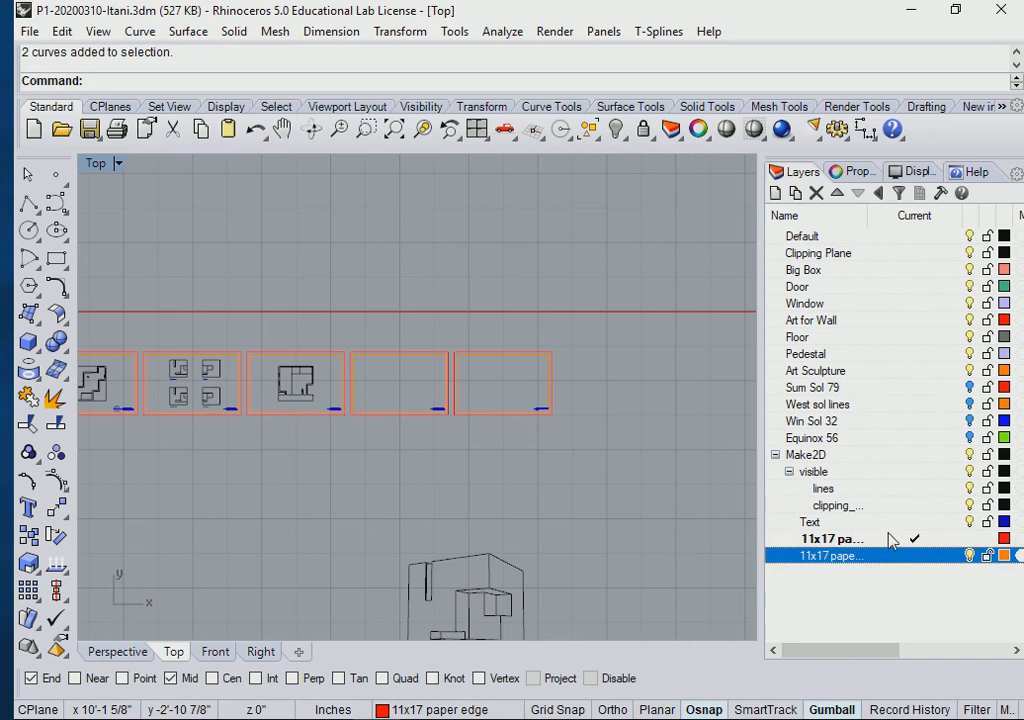
Step: Make Default the current layer and bring the row of sheets into view
left_click(955, 237)
scroll(410, 466, "down", 3)
scroll(364, 460, "up", 3)
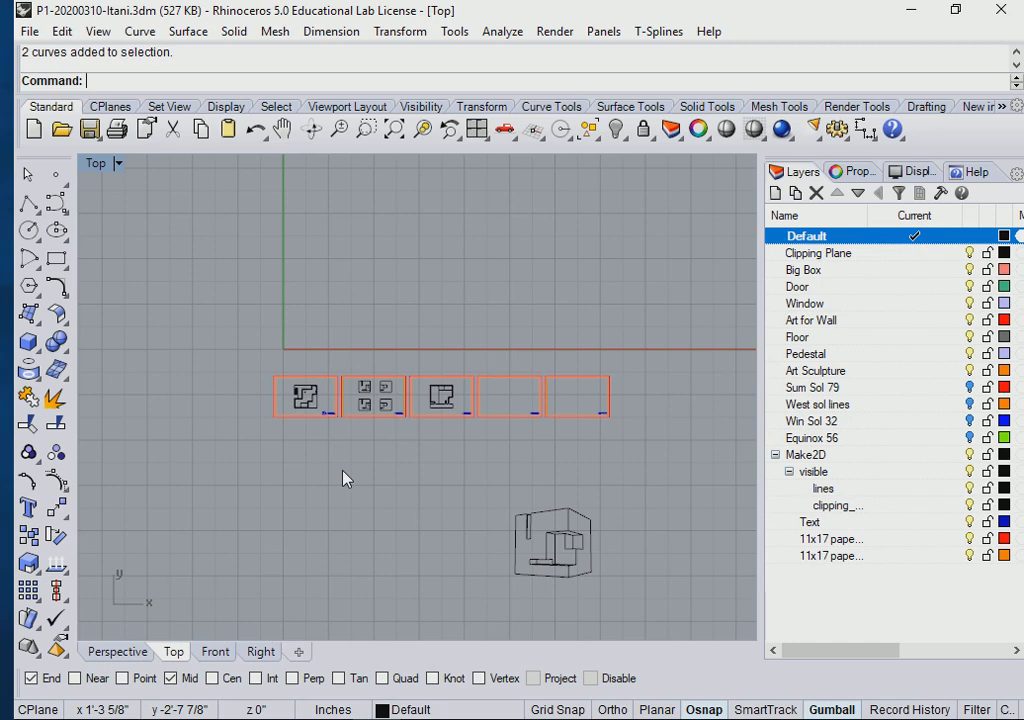
scroll(311, 441, "up", 4)
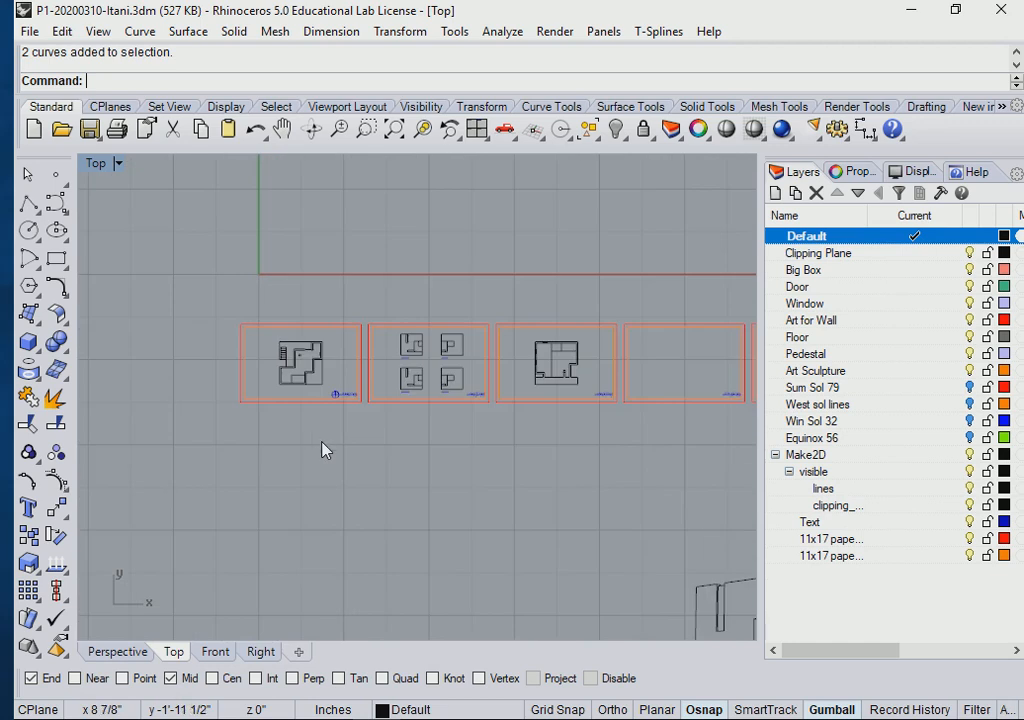
scroll(344, 466, "up", 2)
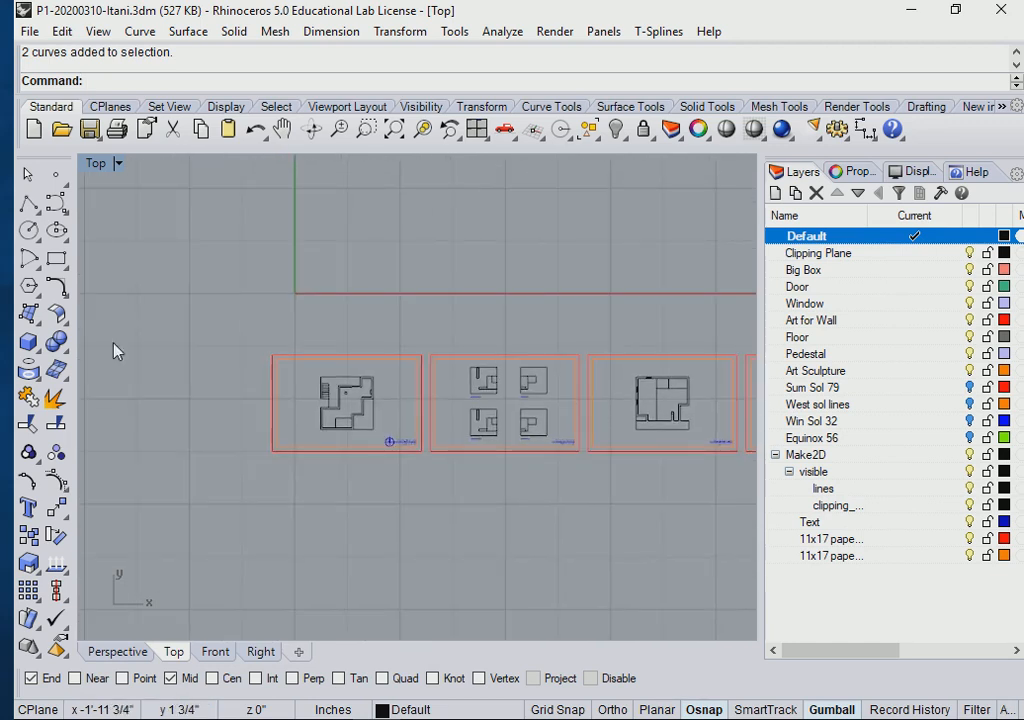
left_click(30, 32)
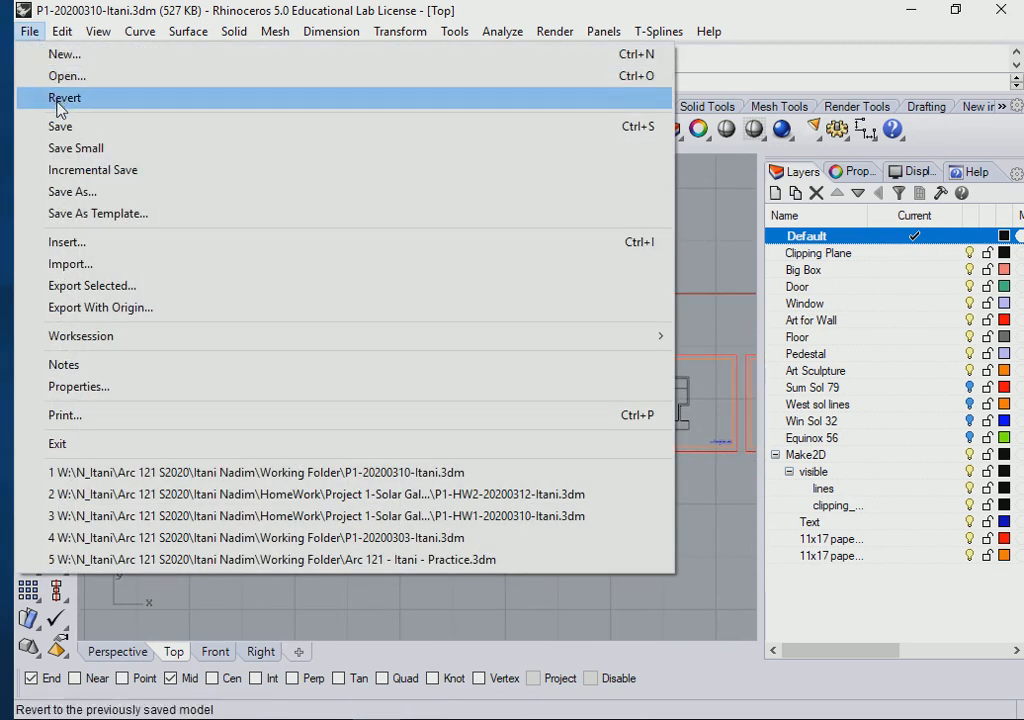
left_click(72, 417)
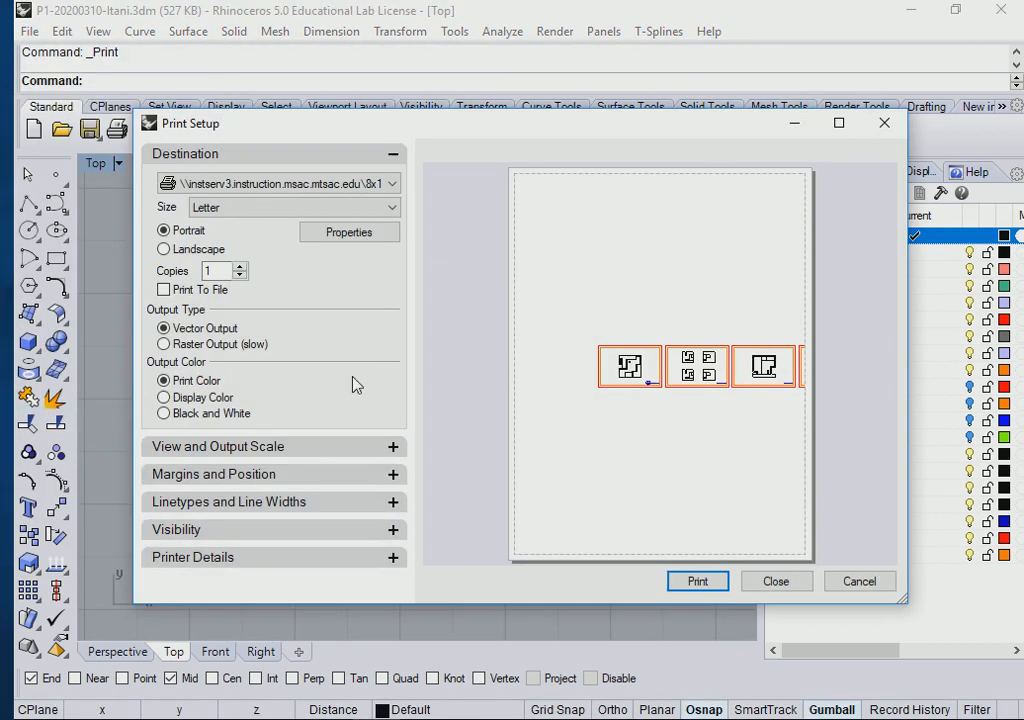
left_click(395, 188)
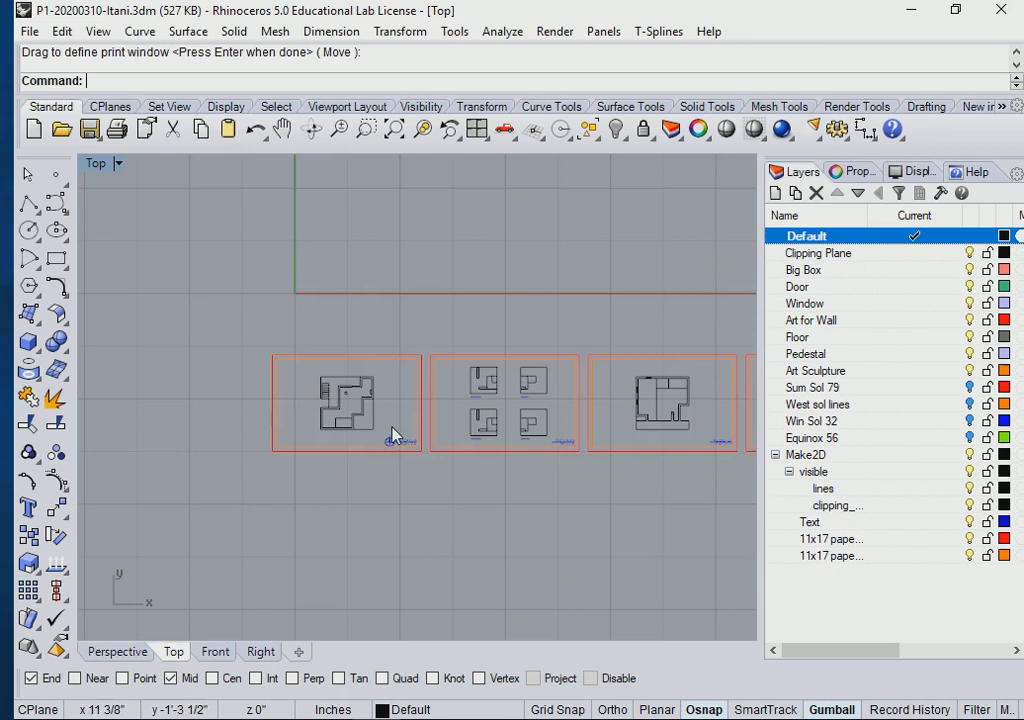
scroll(390, 436, "up", 3)
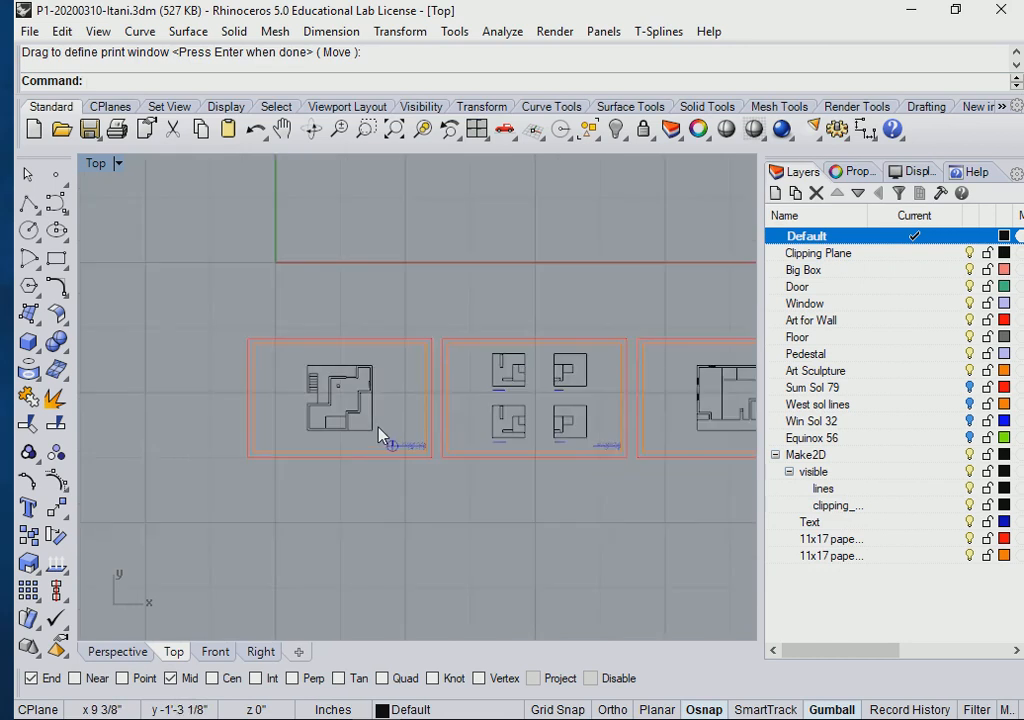
Step: Open the print setup for the Top view and choose Adobe PDF as the destination printer
left_click(30, 31)
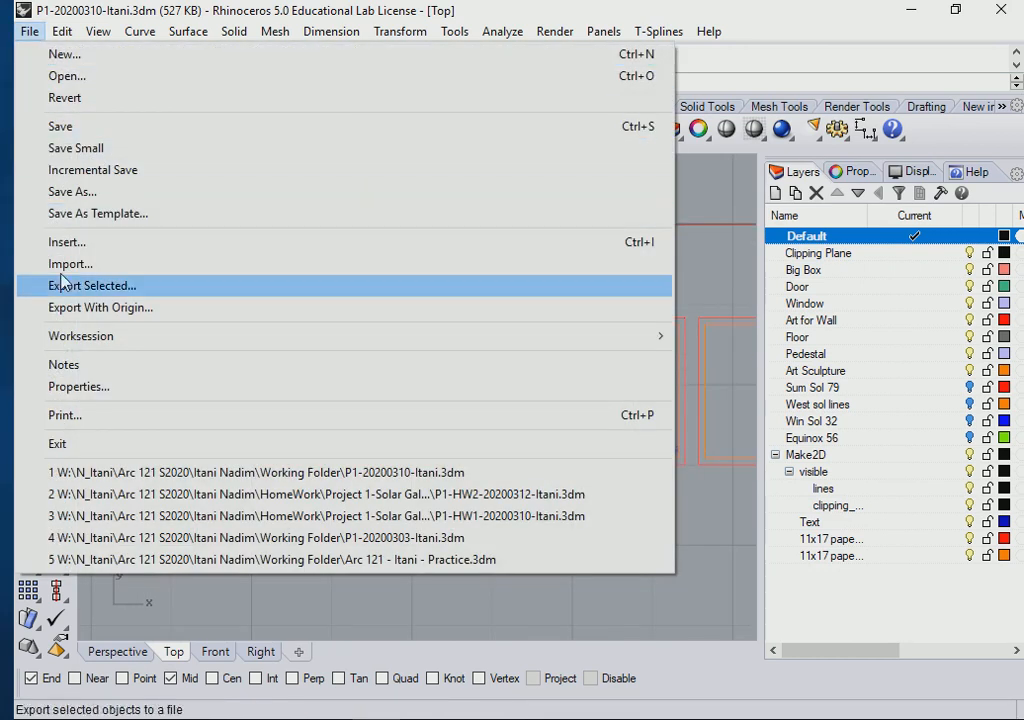
left_click(68, 416)
left_click(296, 184)
left_click(250, 239)
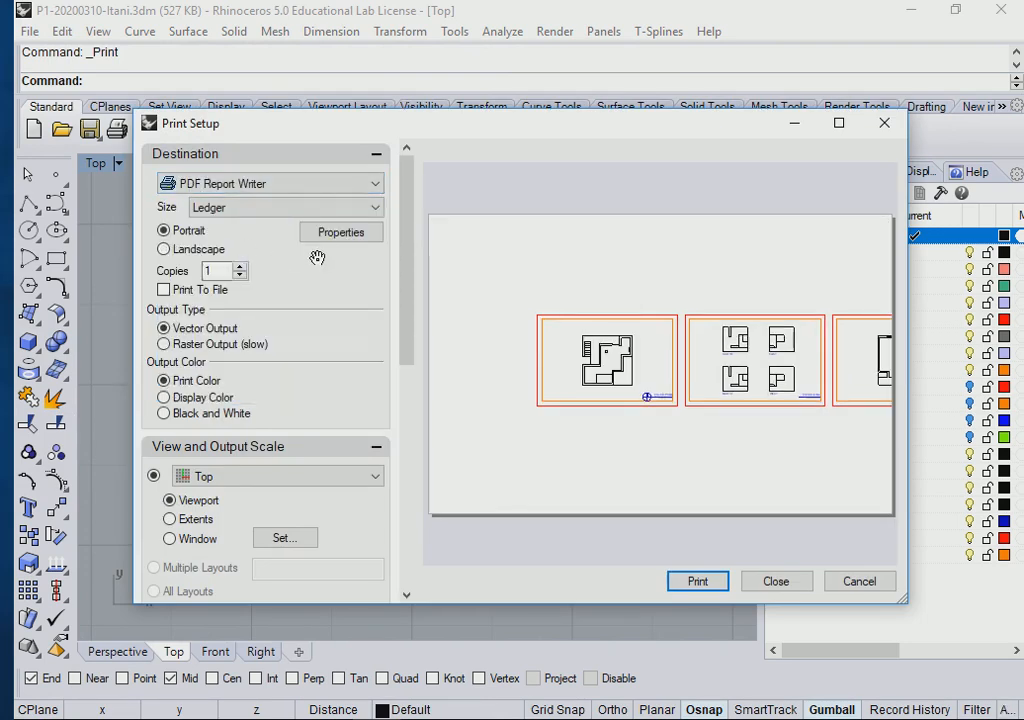
left_click(374, 188)
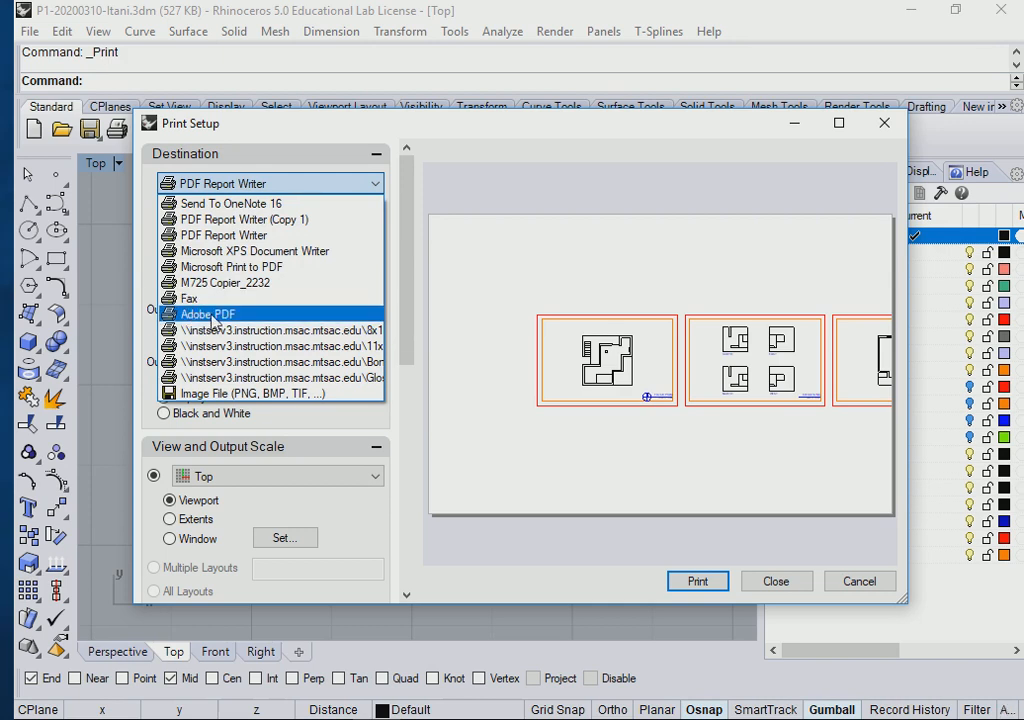
left_click(213, 318)
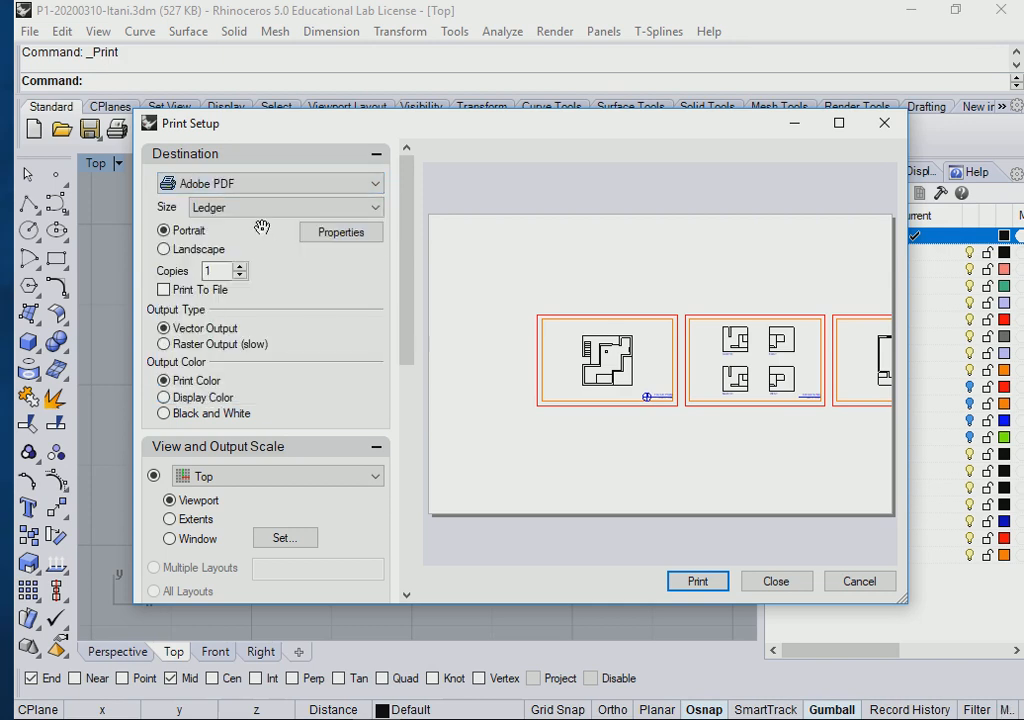
Step: Set the print paper size to 11 x 17 with landscape orientation
left_click(224, 210)
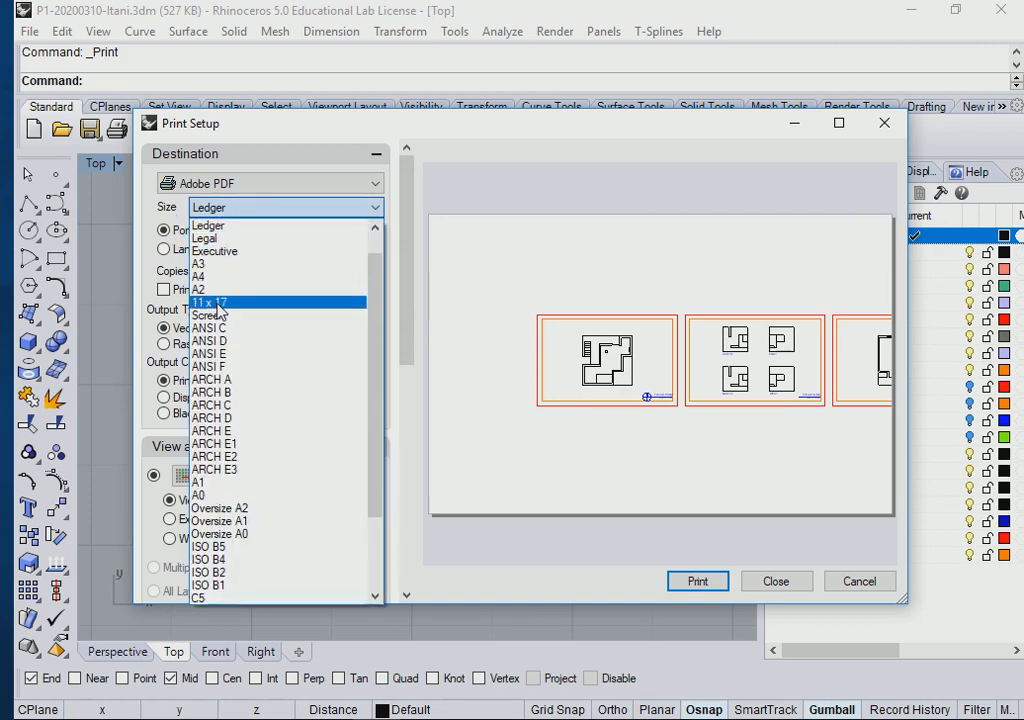
left_click(221, 303)
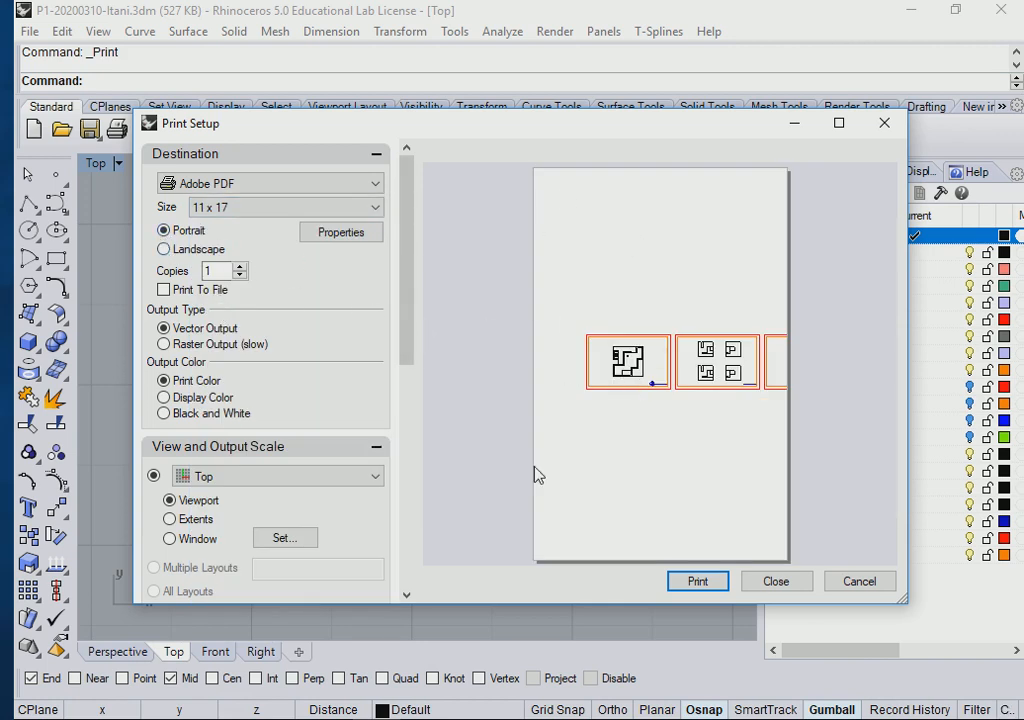
left_click(164, 250)
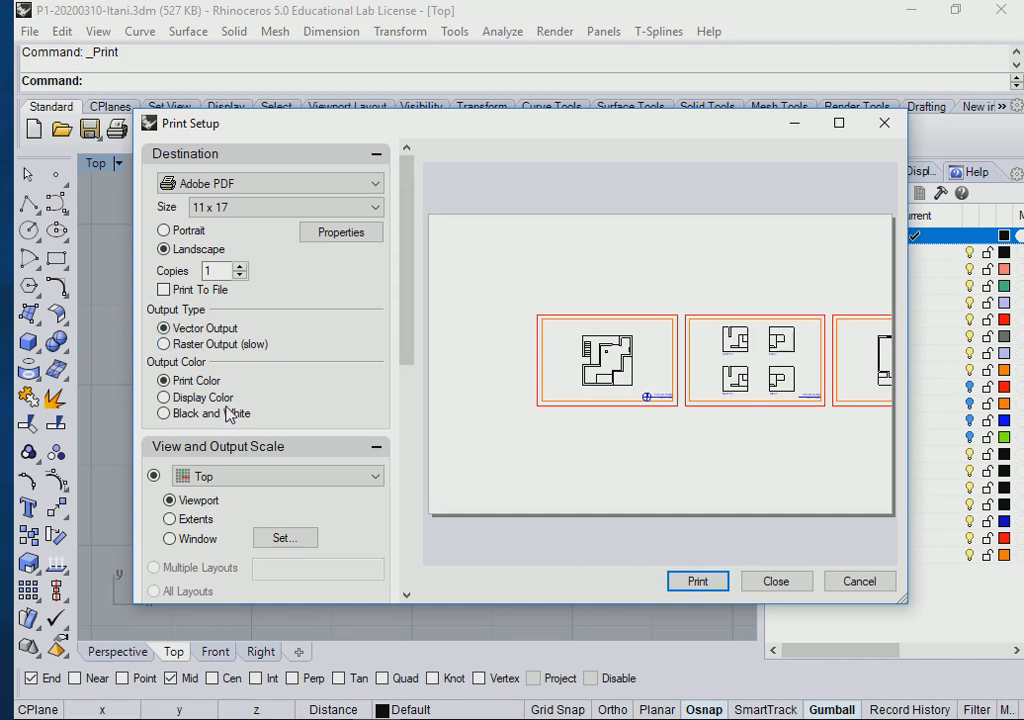
scroll(240, 408, "down", 2)
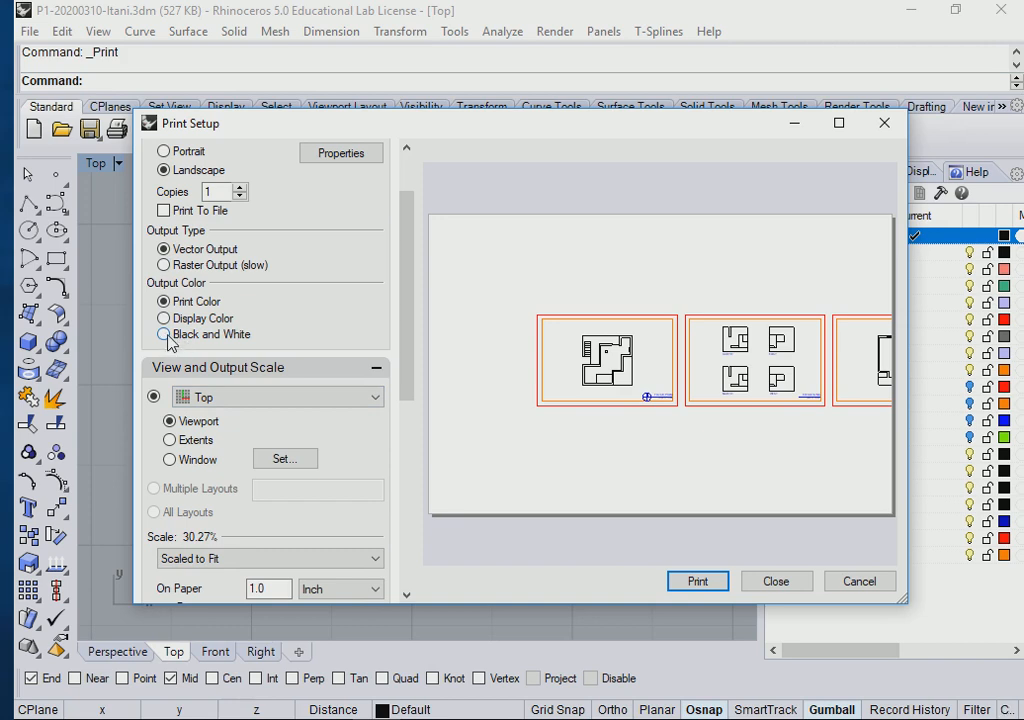
Step: Set the print output color to Black and White
left_click(165, 335)
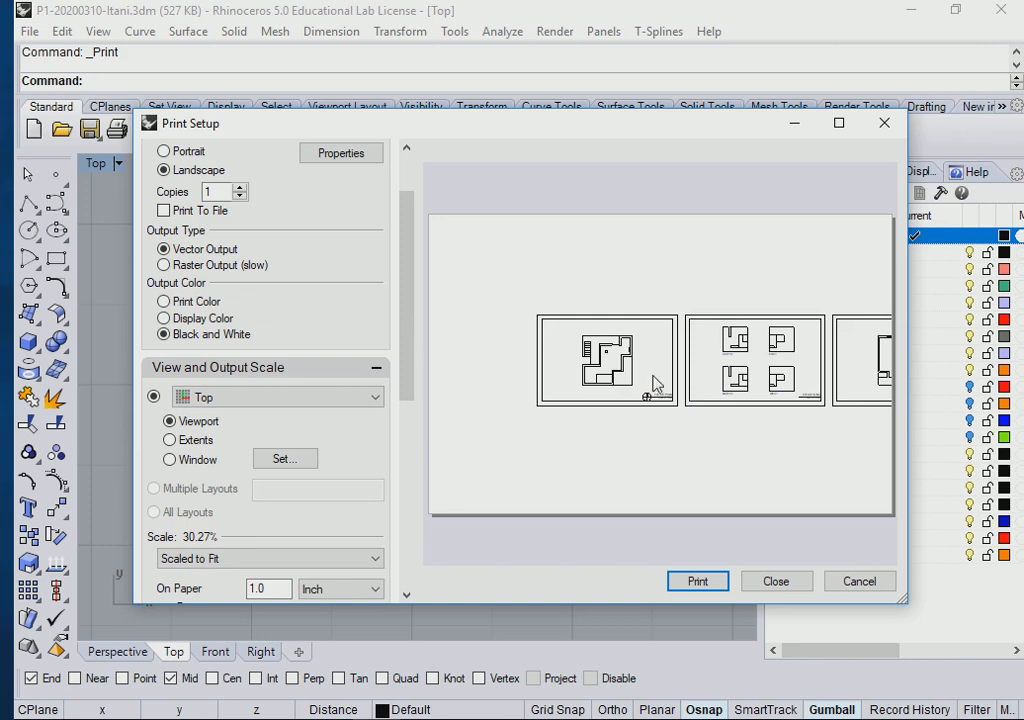
left_click(164, 302)
left_click(166, 335)
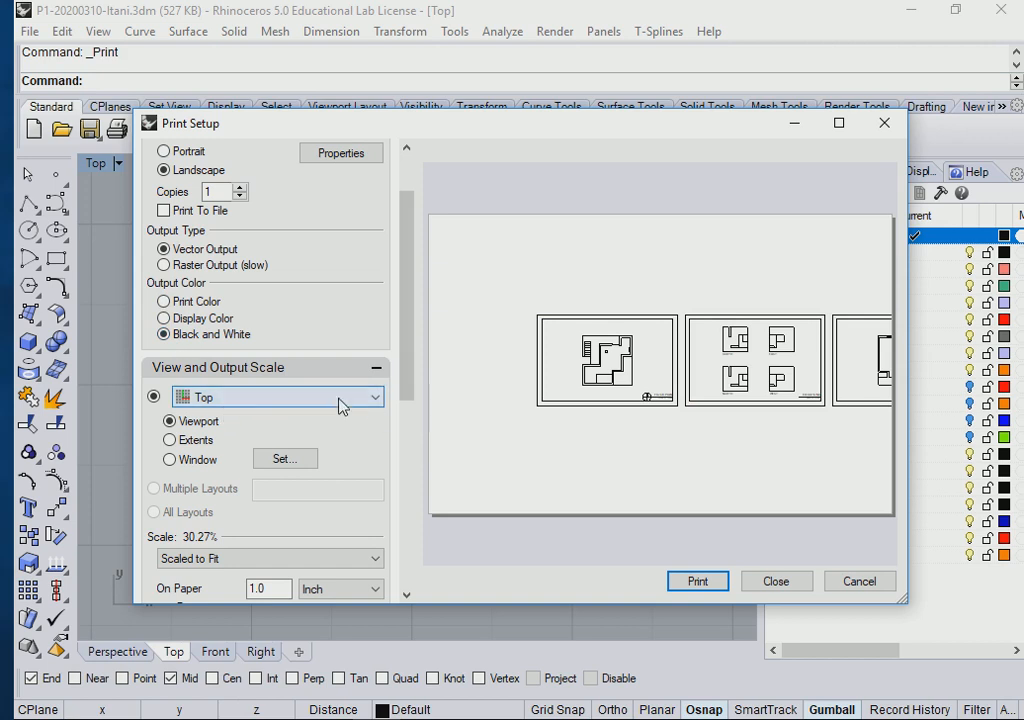
left_click_drag(572, 139, 599, 333)
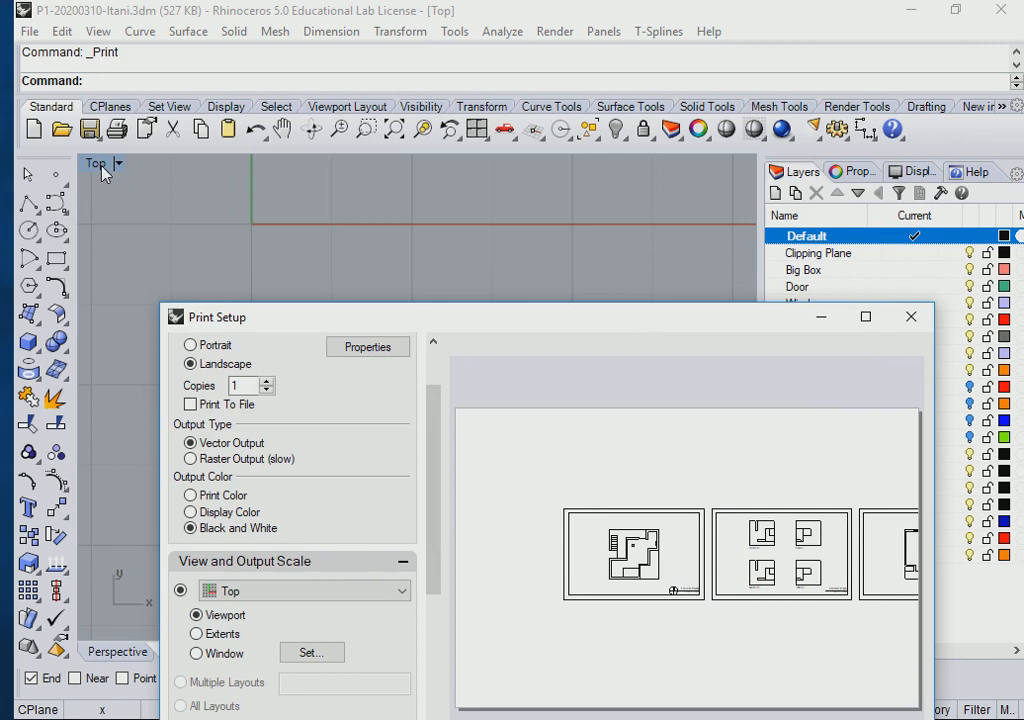
left_click_drag(425, 322, 397, 140)
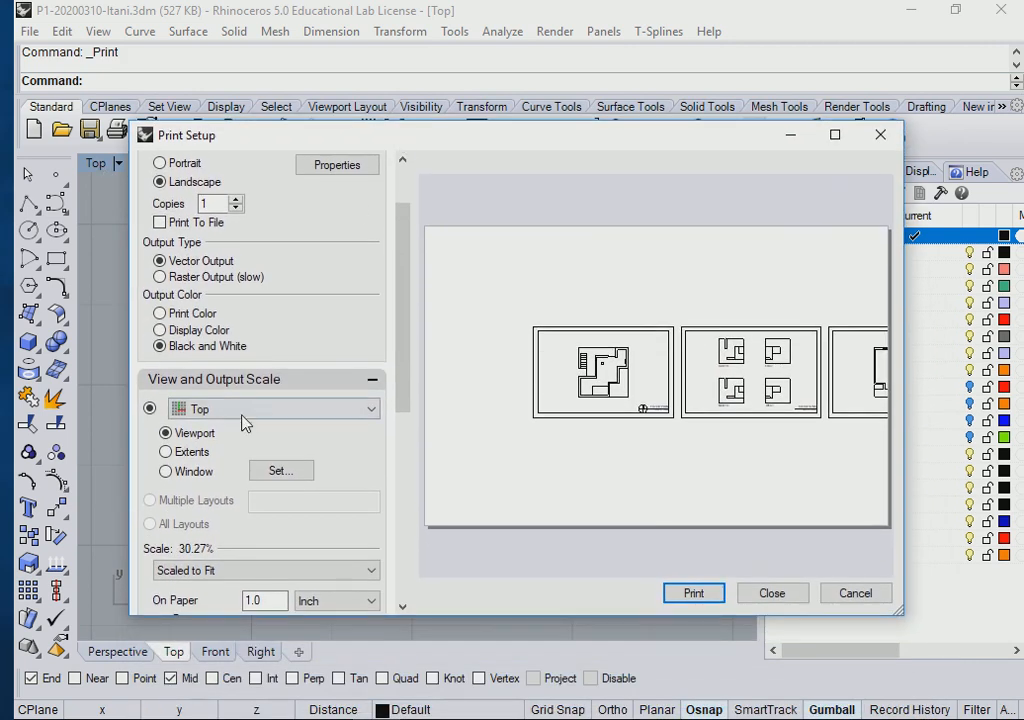
Step: Limit the print area to a window spanning opposite corners of the floor plan sheet's outer border
scroll(229, 455, "down", 1)
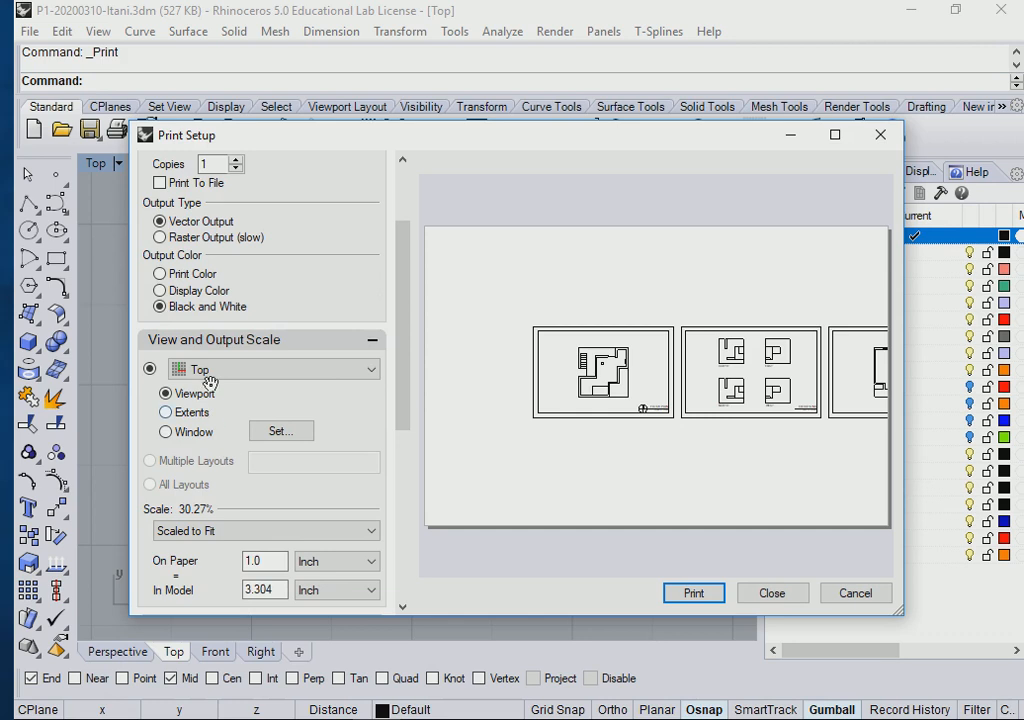
scroll(213, 367, "down", 1)
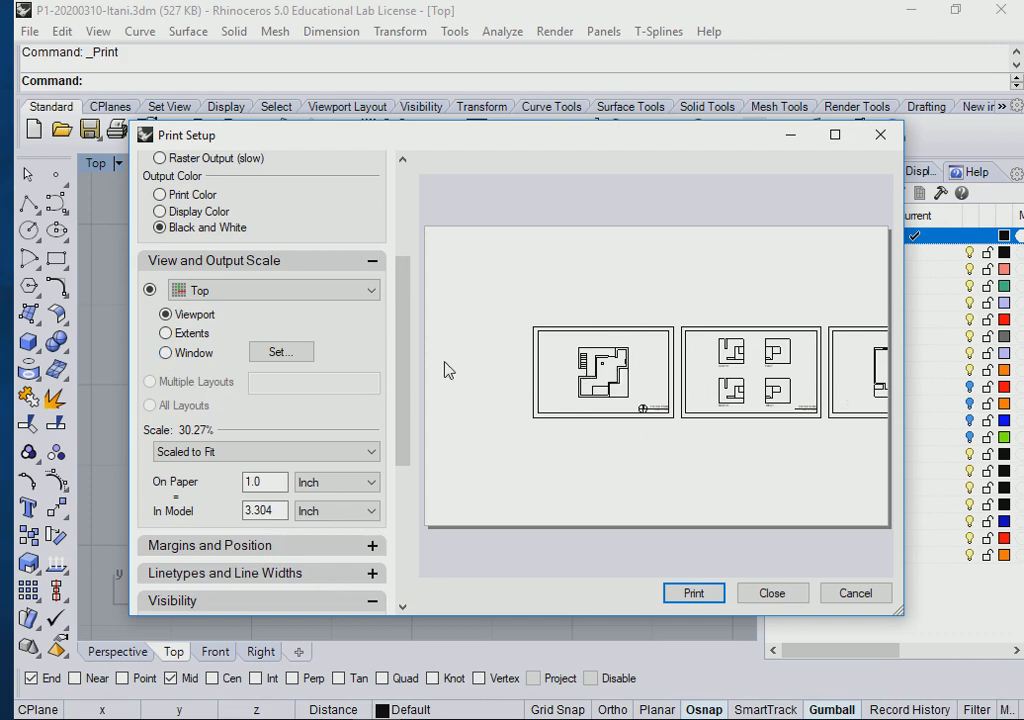
left_click(167, 353)
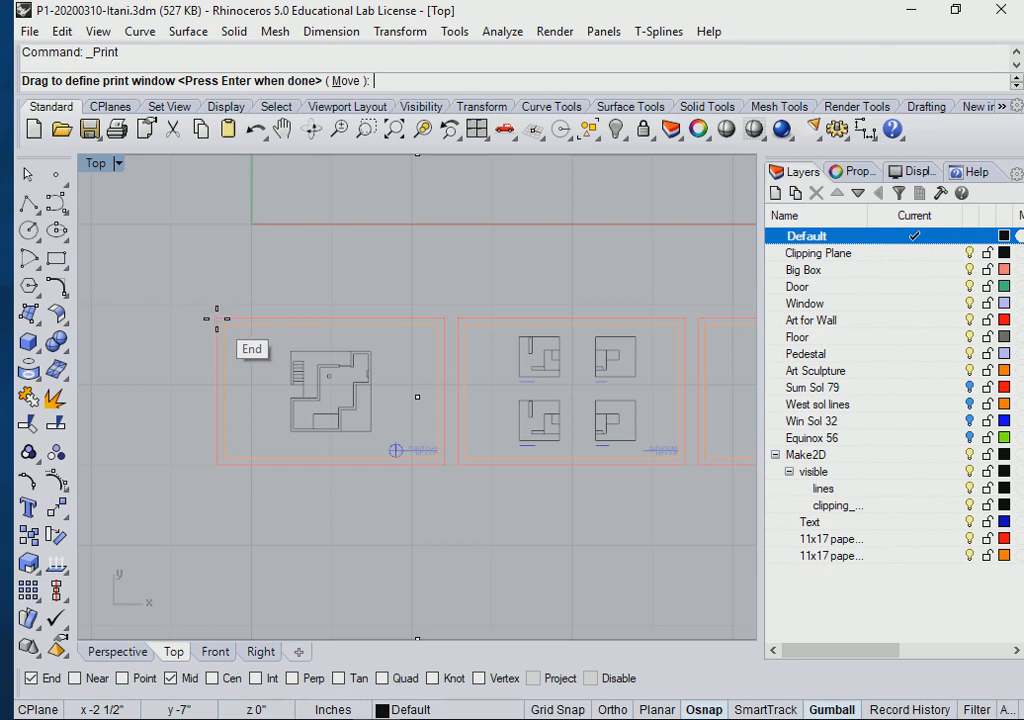
scroll(216, 318, "up", 4)
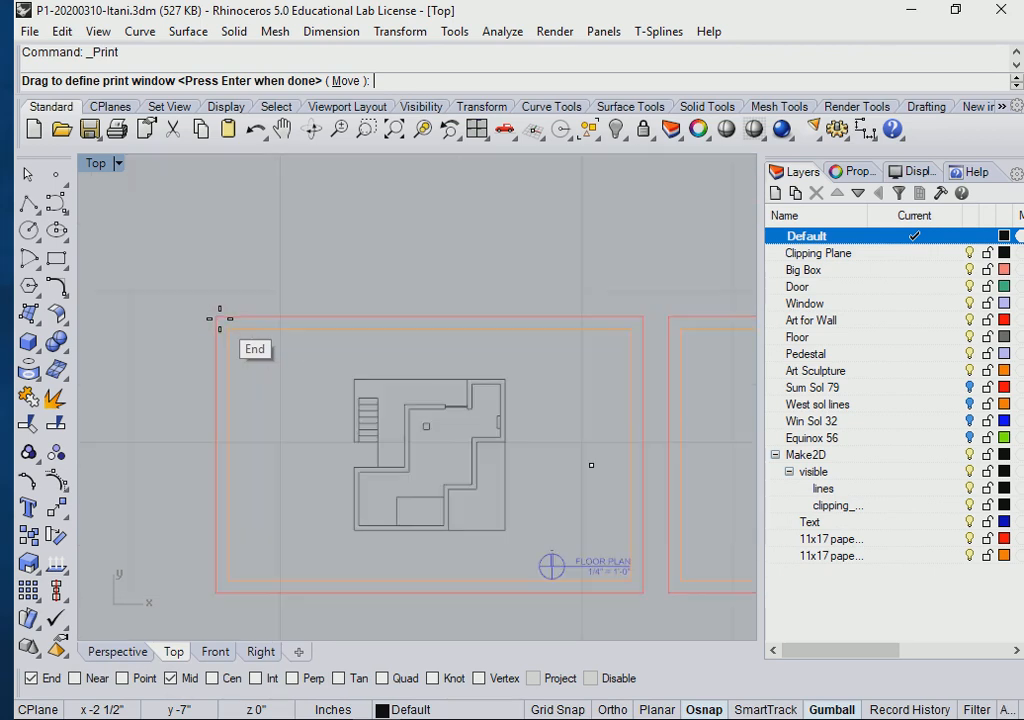
left_click(216, 318)
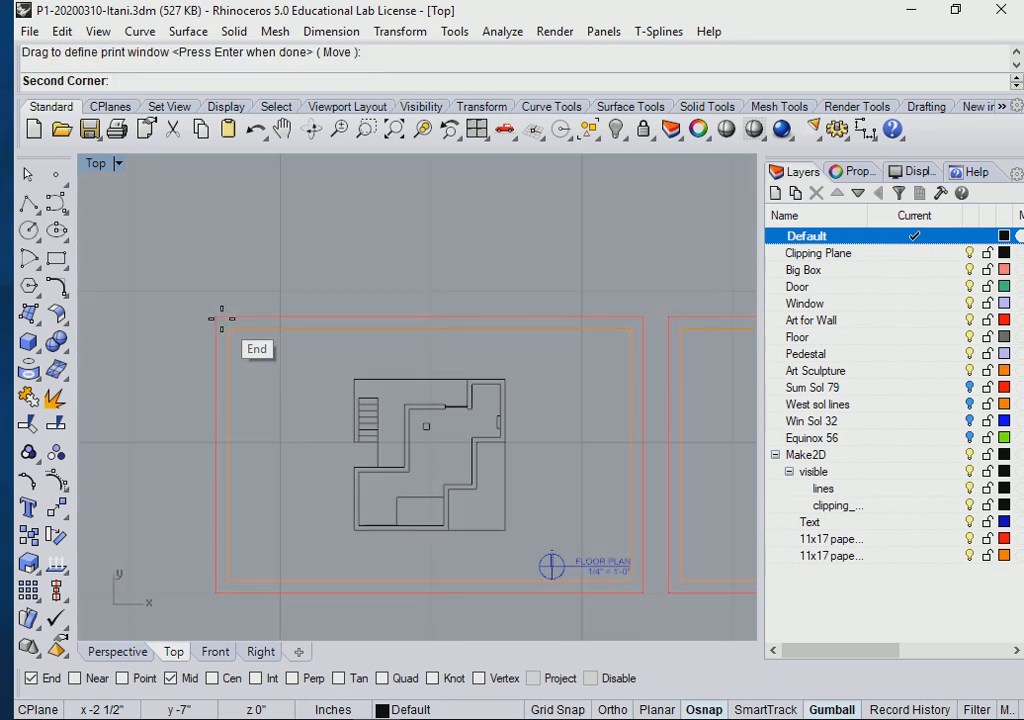
left_click(643, 592)
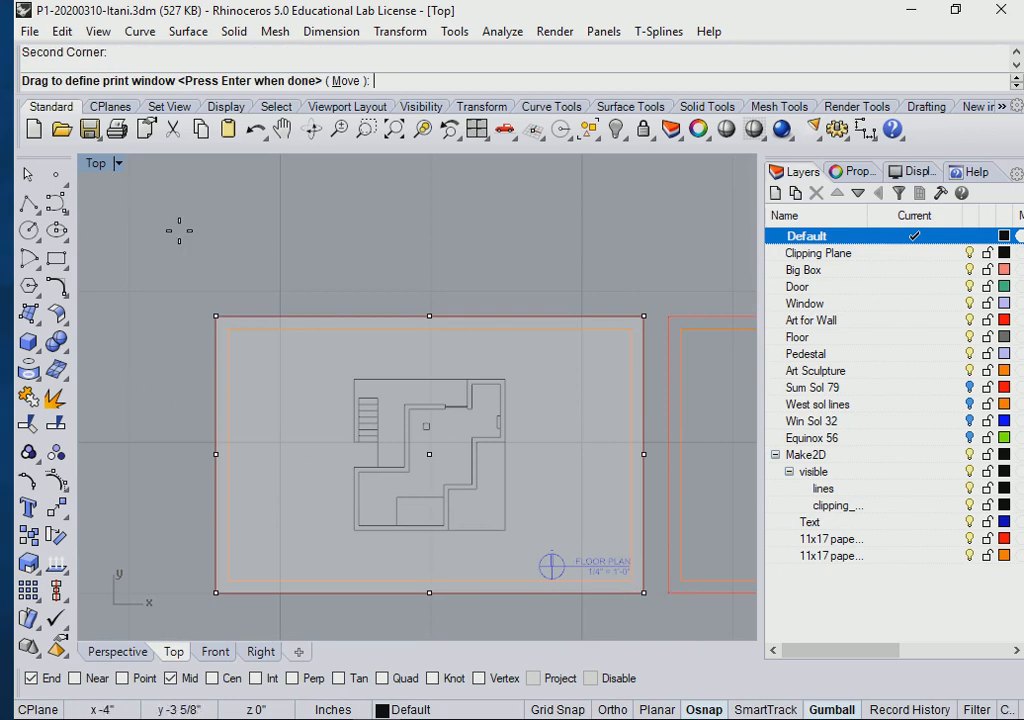
key("Return")
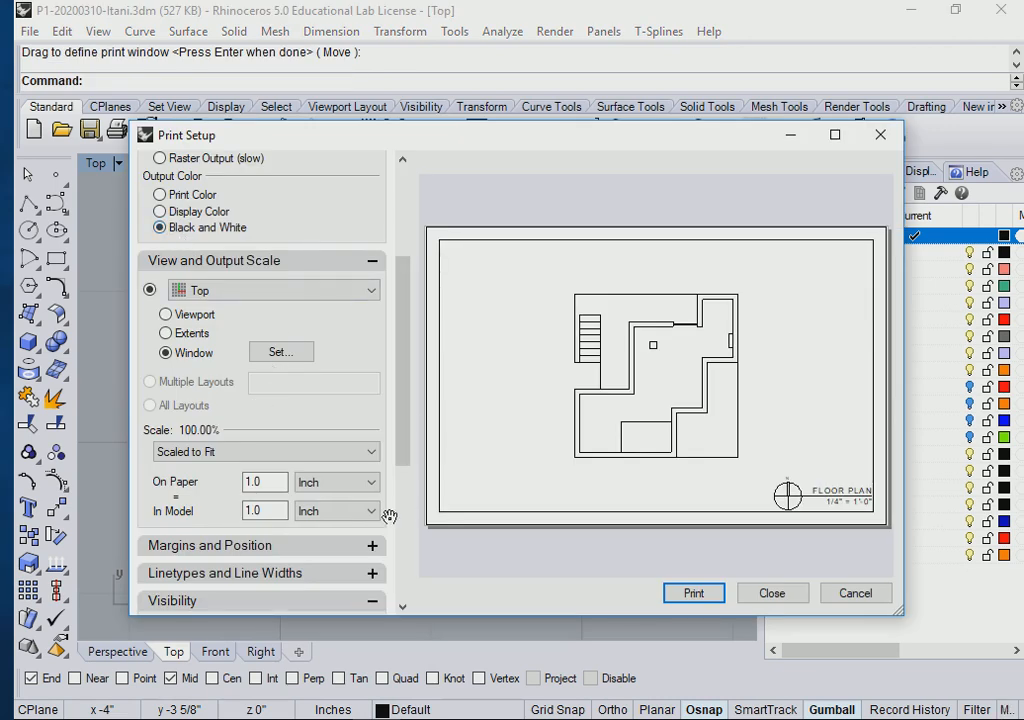
Step: Try the print scale 1/4" = 1'-0" for the floor plan sheet
left_click_drag(402, 427, 405, 494)
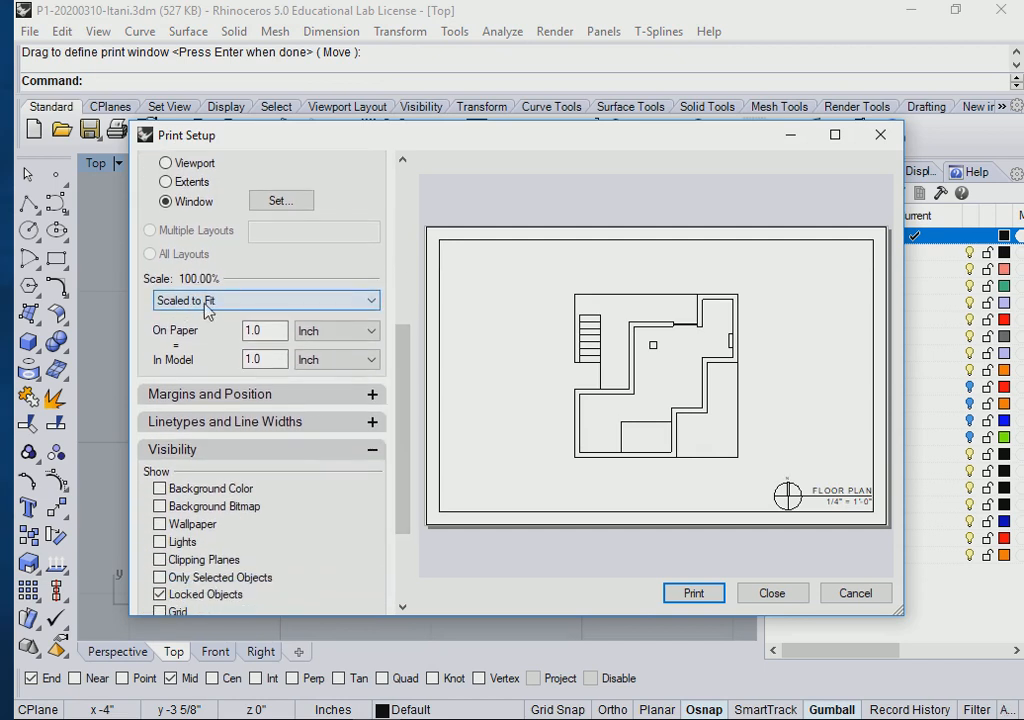
left_click(371, 302)
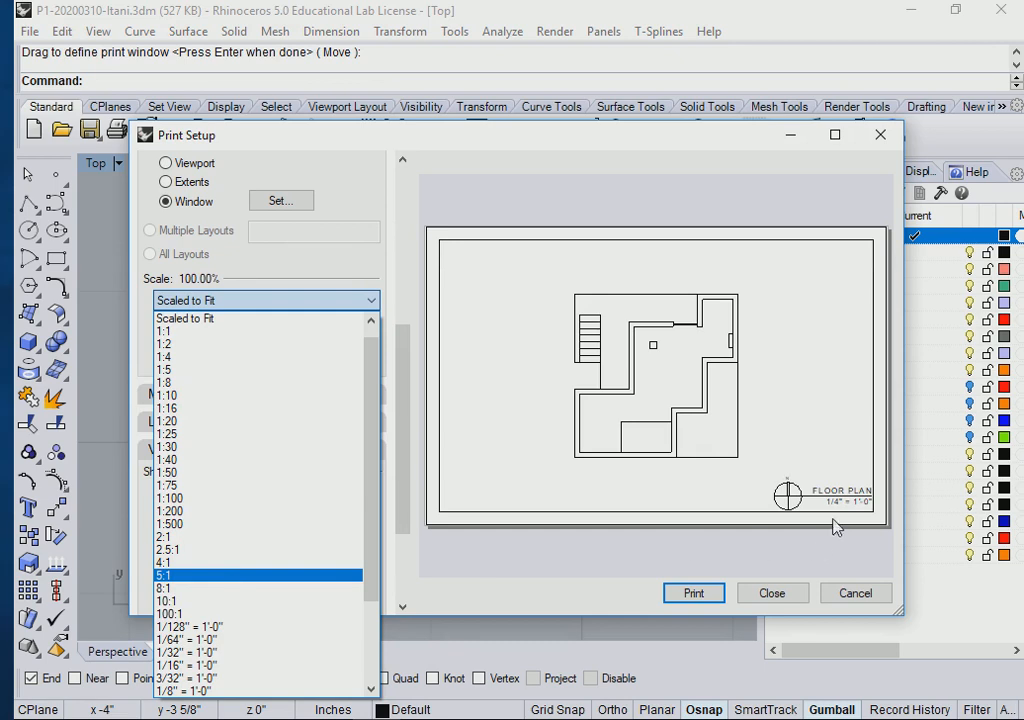
scroll(378, 505, "down", 2)
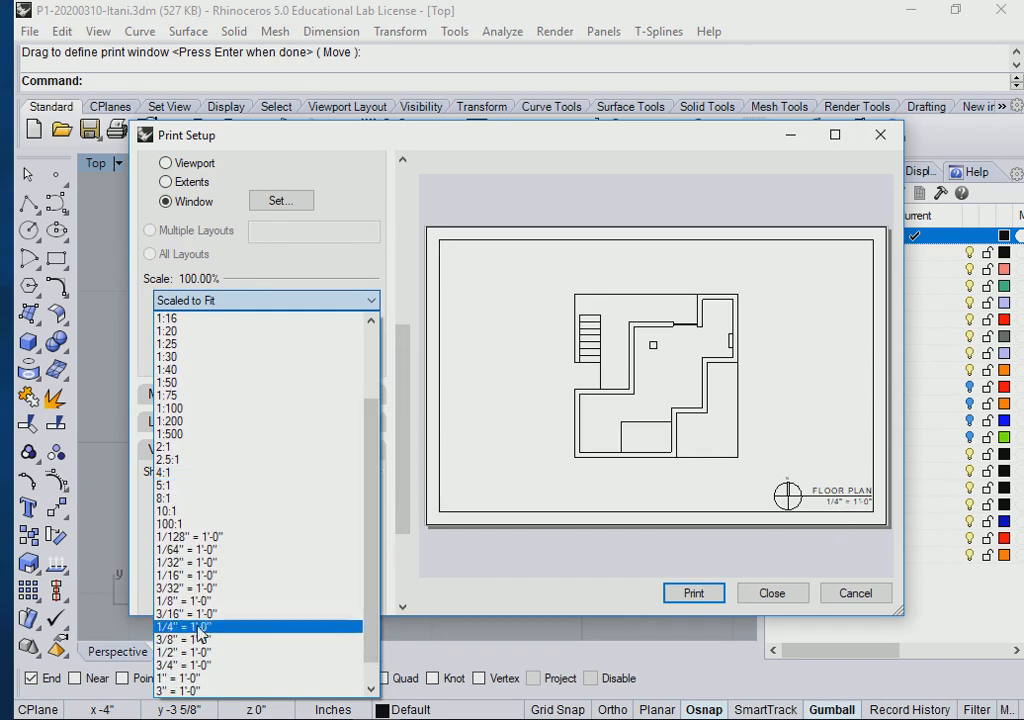
left_click(198, 628)
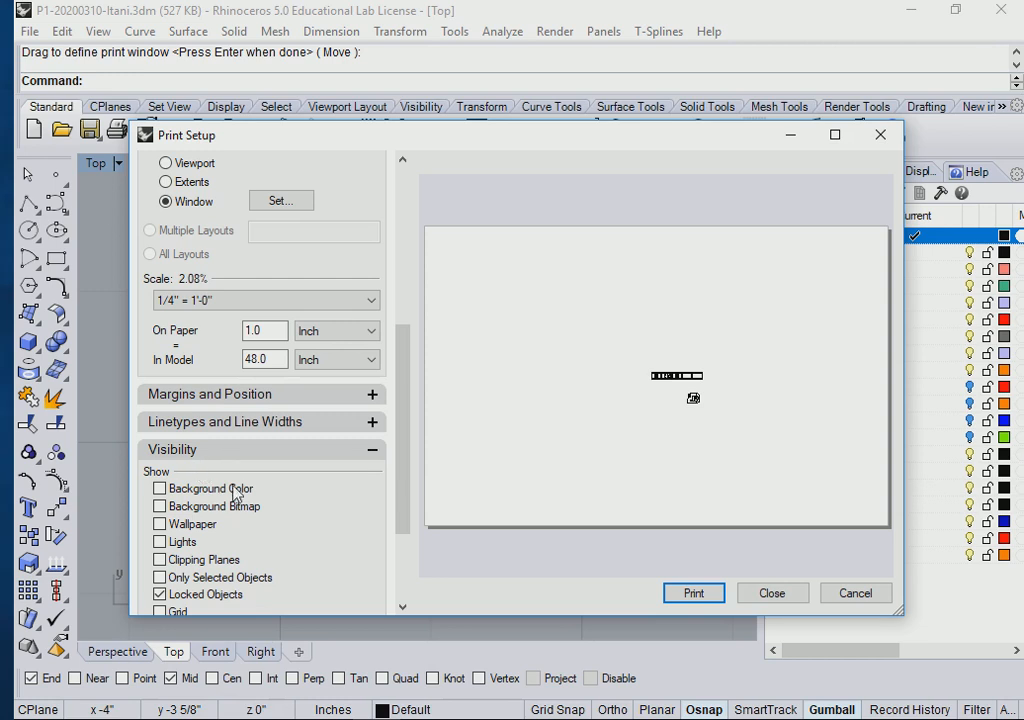
Step: Set the print scale of the floor plan sheet to 1:1
left_click(372, 303)
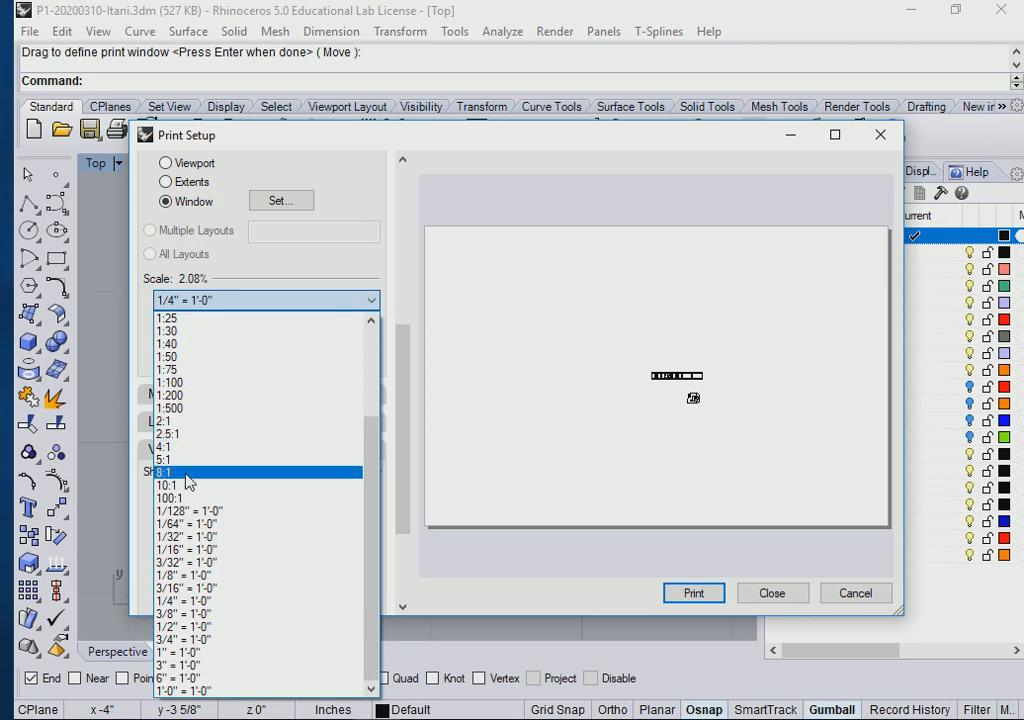
scroll(190, 480, "up", 2)
scroll(190, 480, "up", 1)
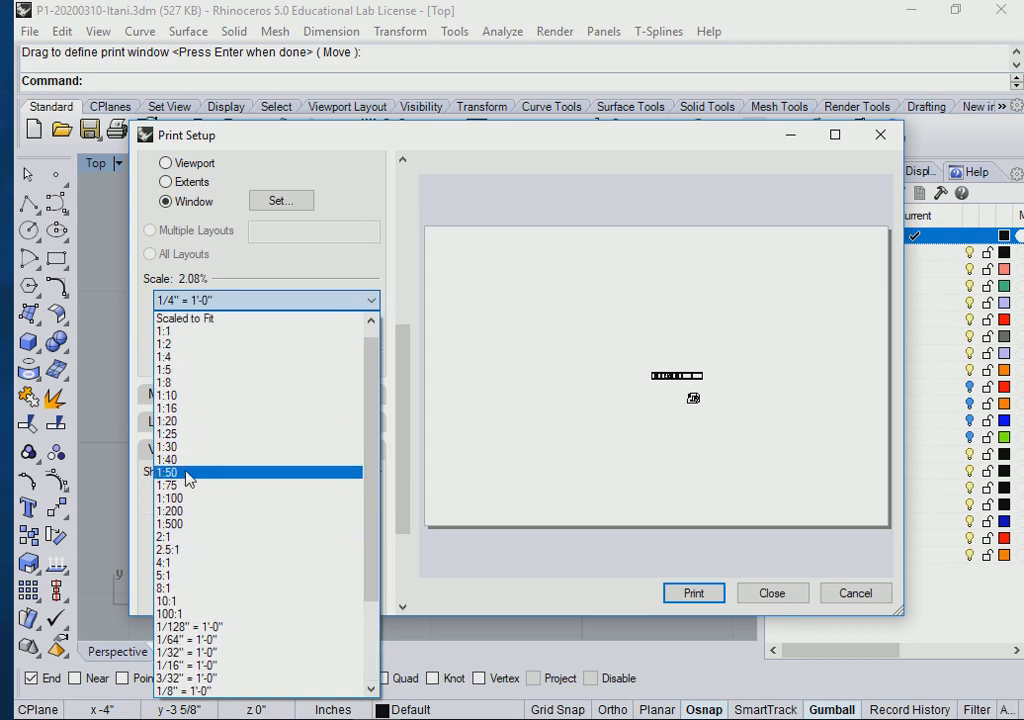
left_click(173, 331)
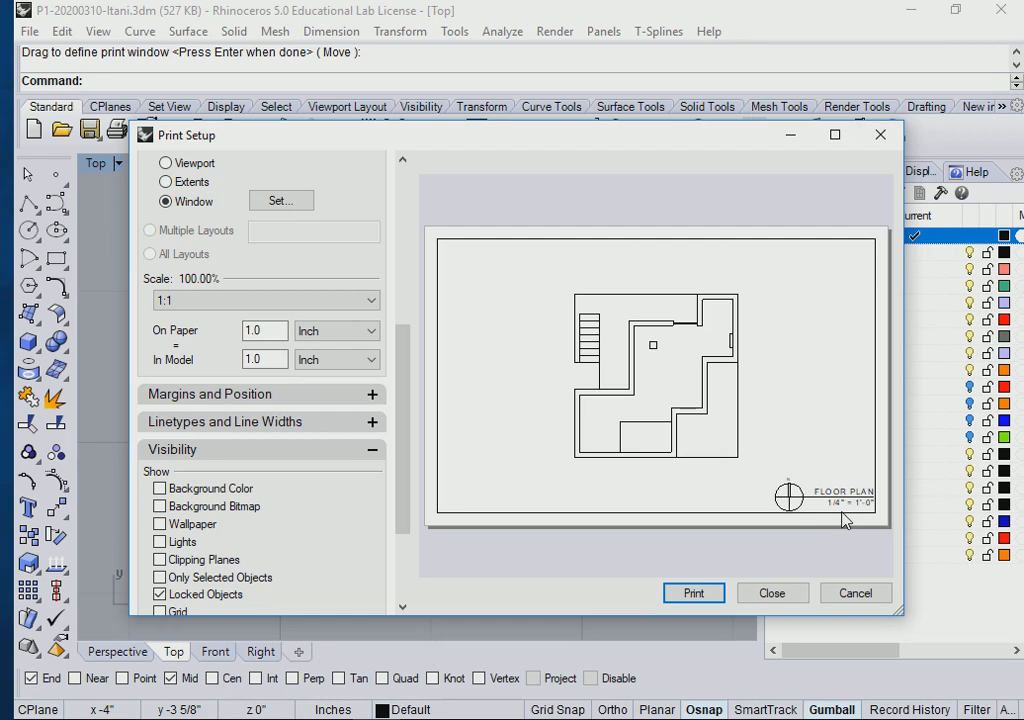
Step: Review the print margins and position, and the linetype and line width settings
left_click(334, 404)
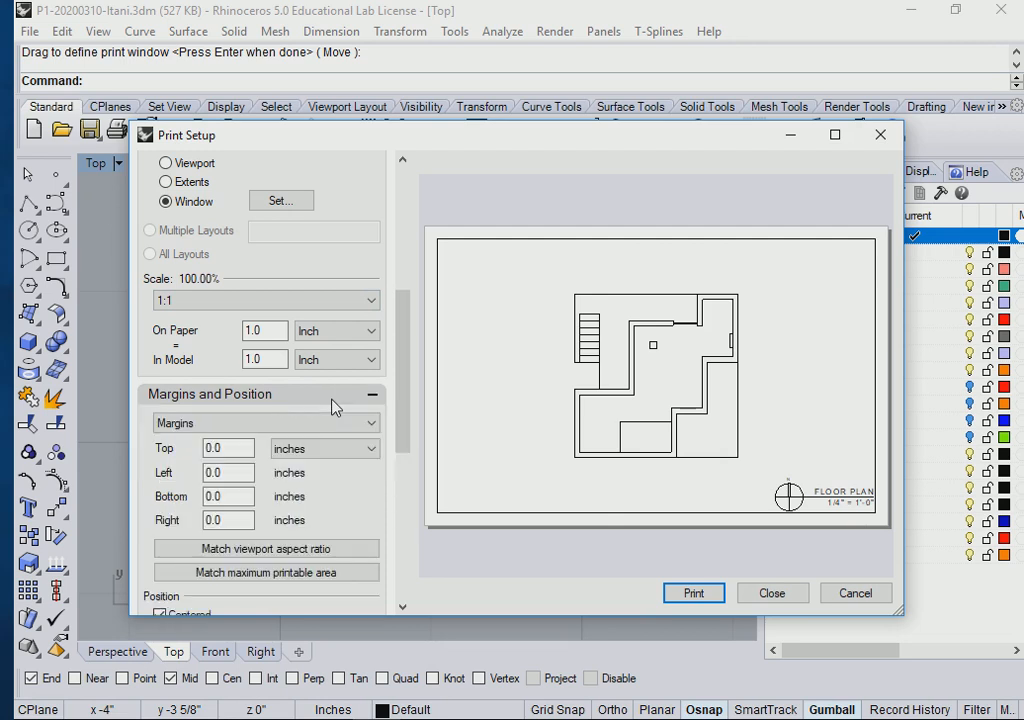
left_click(369, 396)
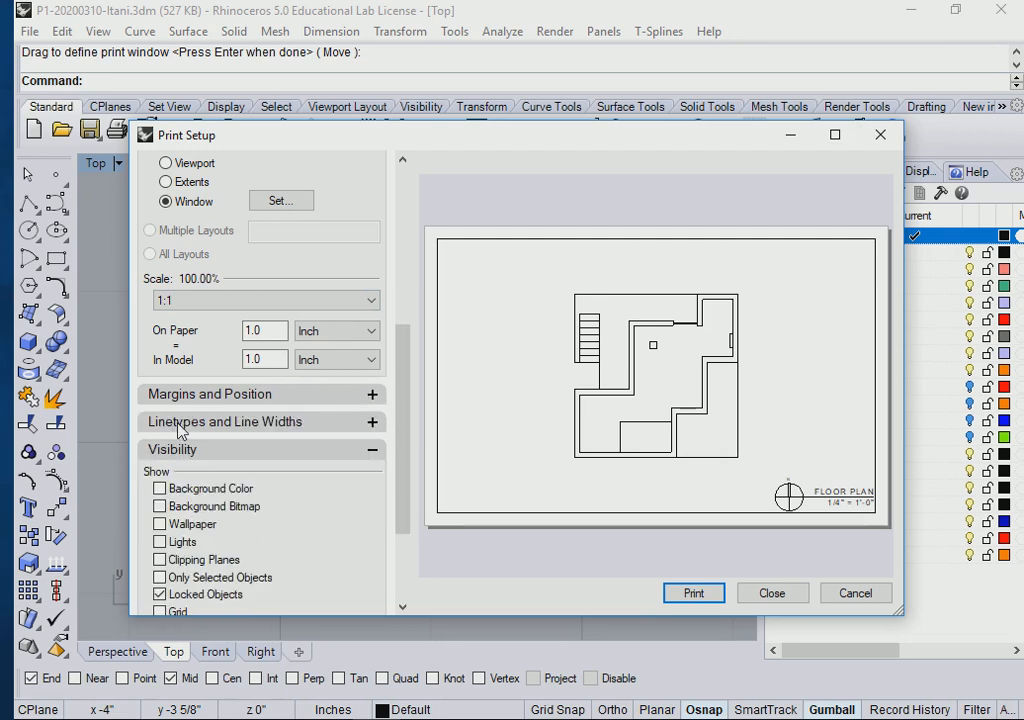
left_click(372, 424)
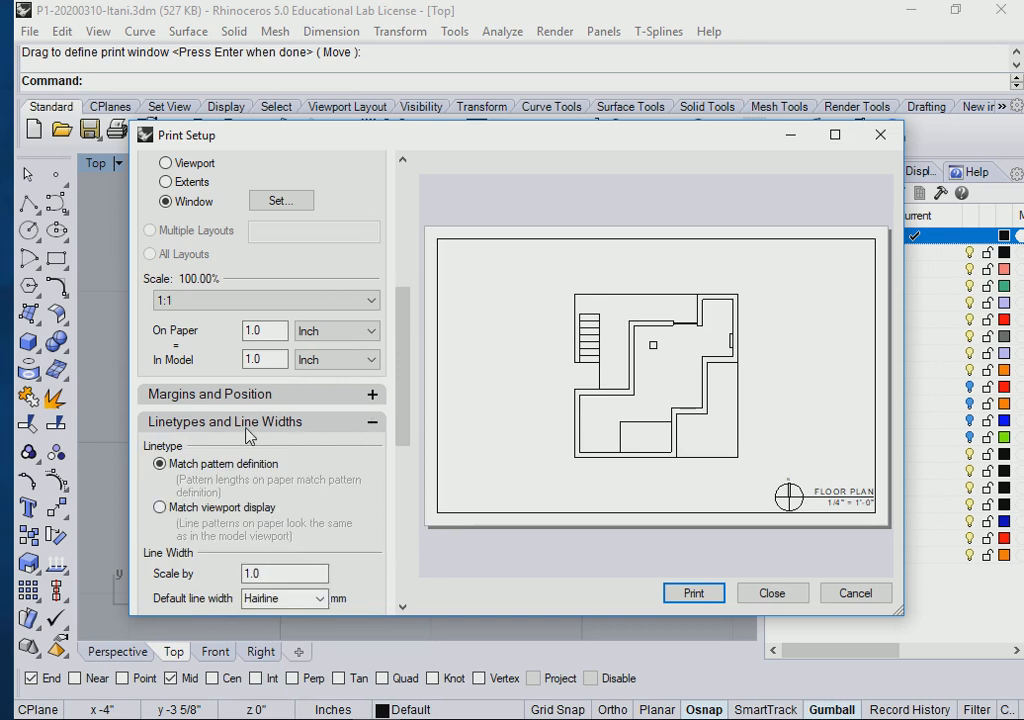
left_click(374, 426)
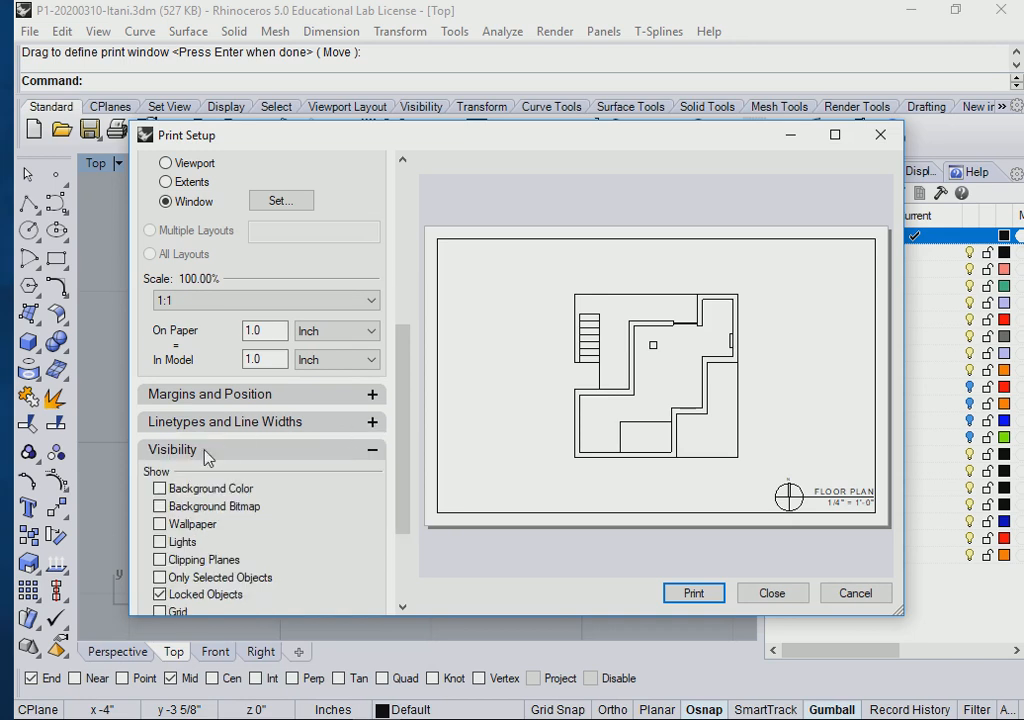
left_click(372, 449)
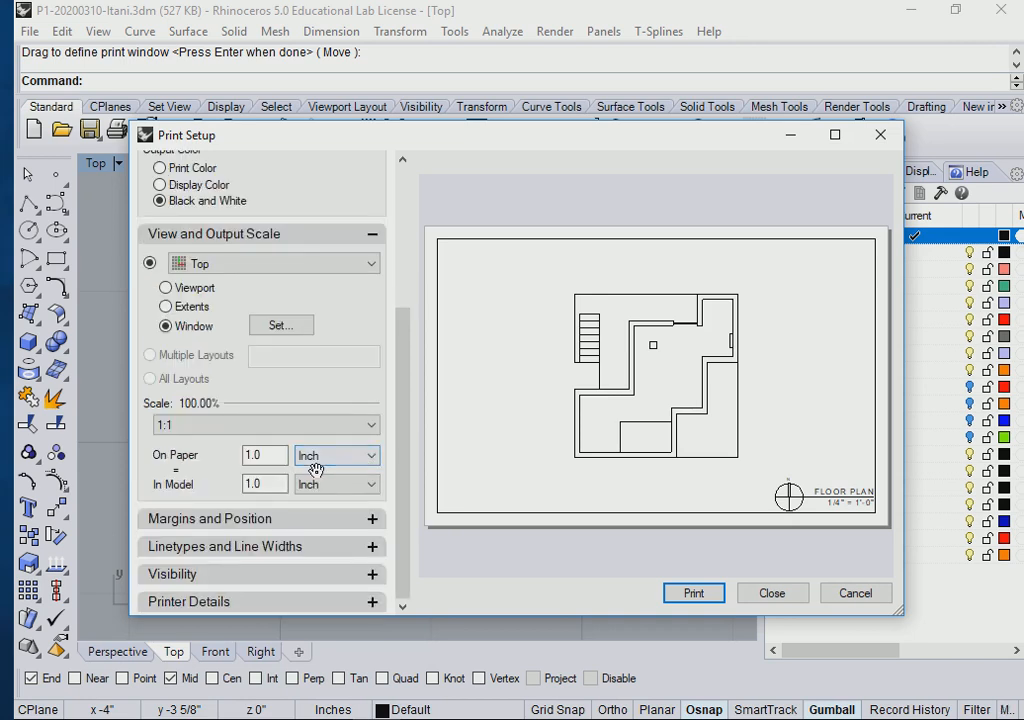
left_click_drag(711, 152, 563, 157)
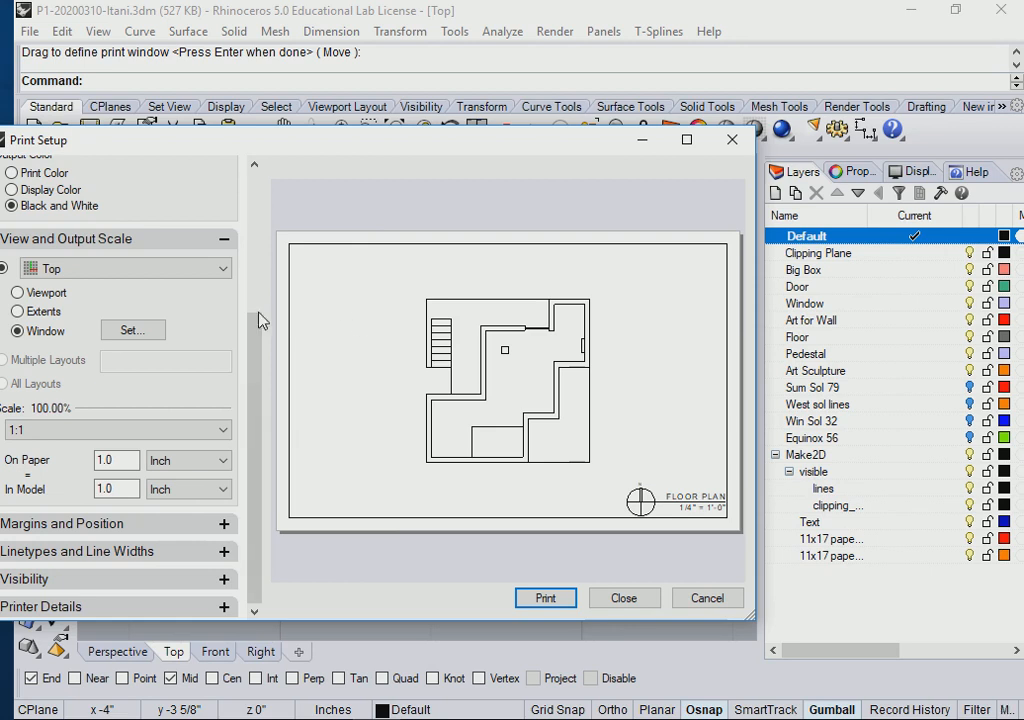
left_click_drag(258, 142, 358, 127)
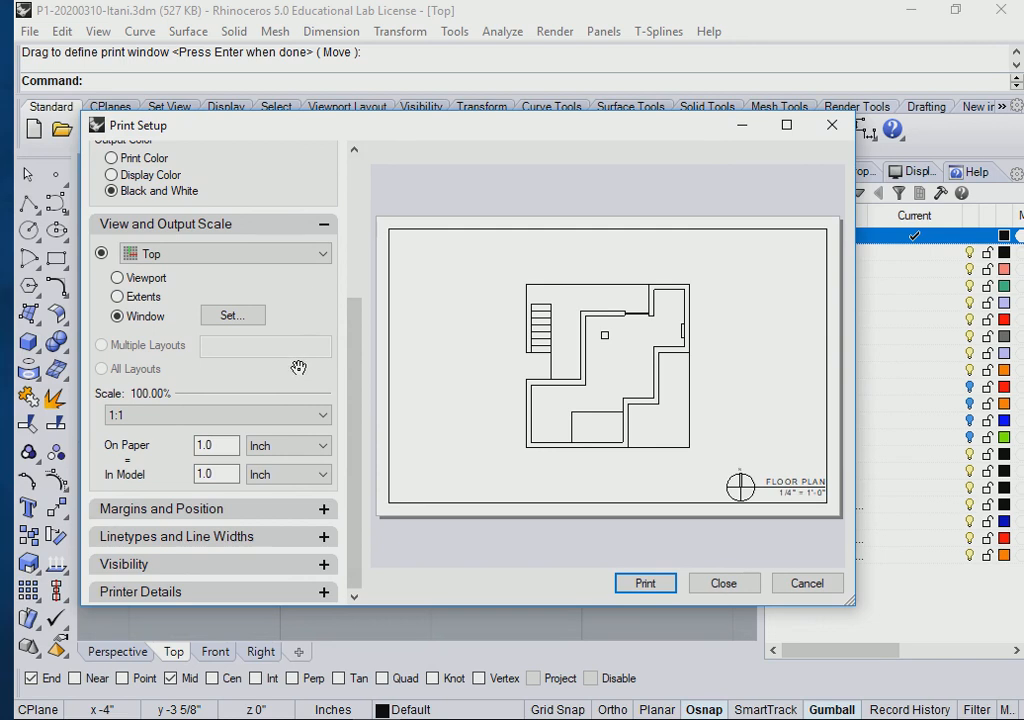
Step: Exclude locked objects from the printed output
left_click(324, 565)
left_click_drag(358, 450, 350, 587)
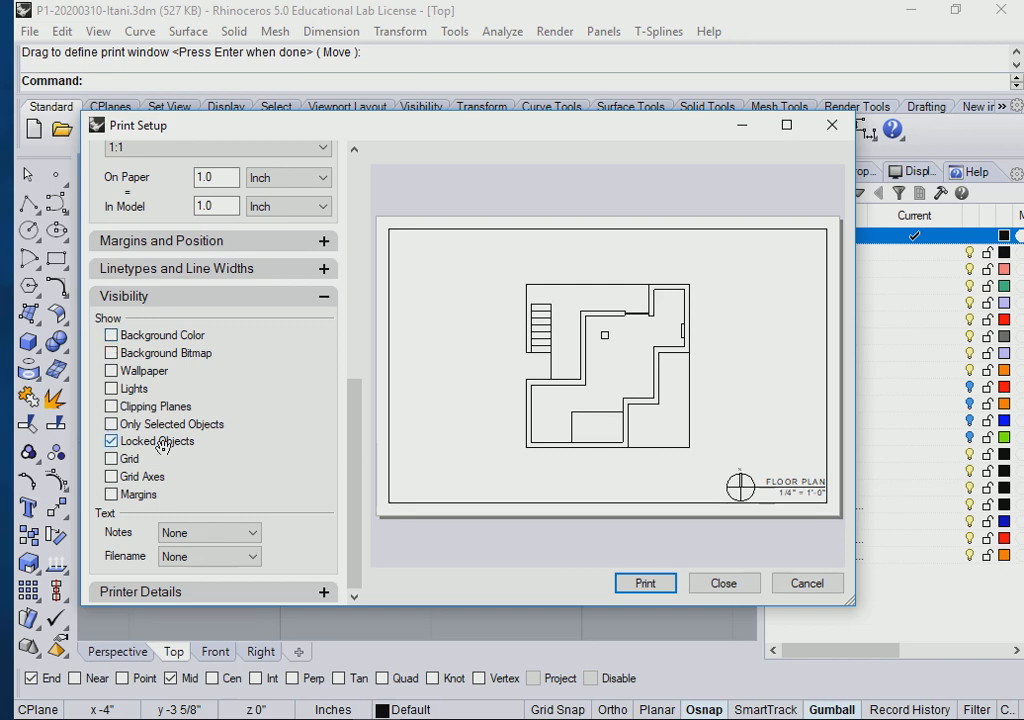
left_click(111, 441)
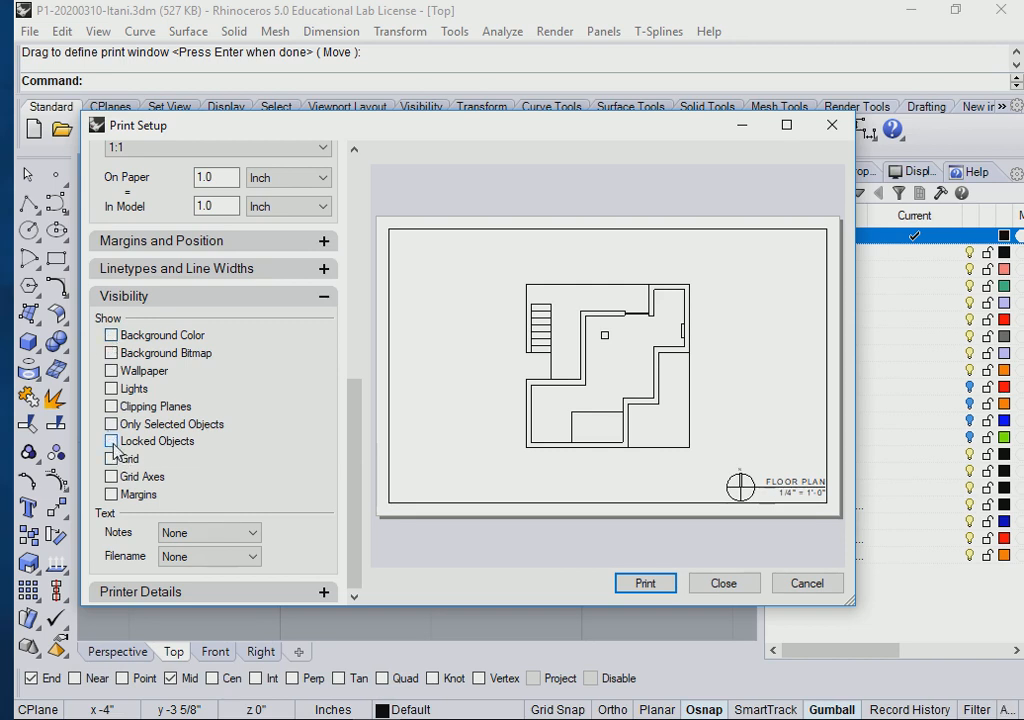
left_click(324, 296)
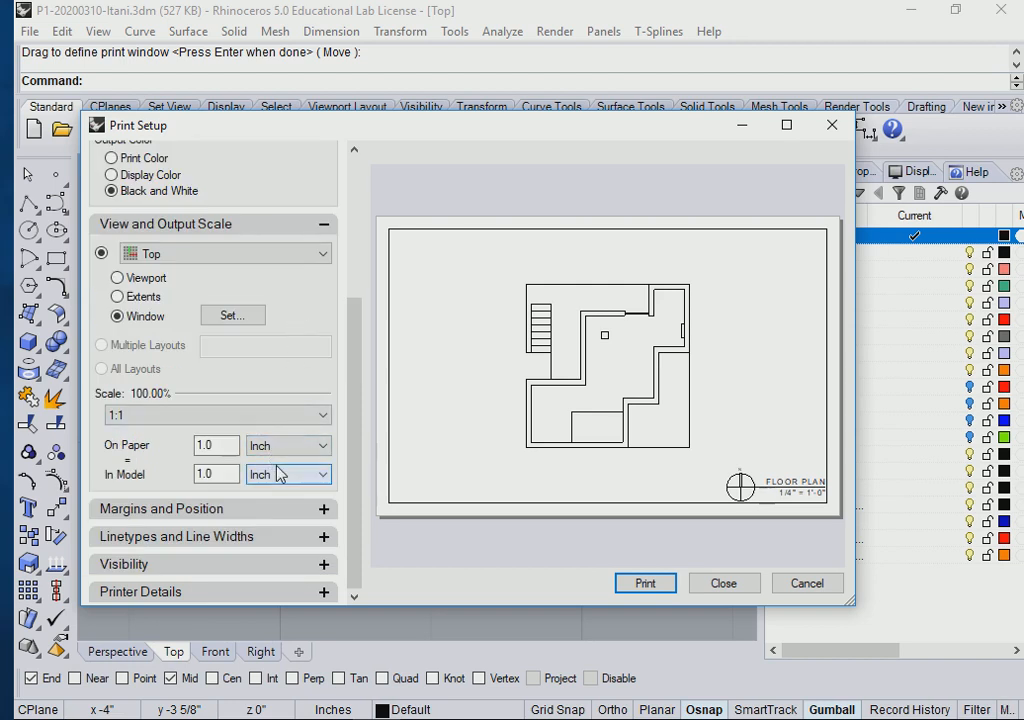
Step: Review the printer details and recheck which items are set to show in the print
left_click(323, 593)
left_click_drag(354, 487, 375, 580)
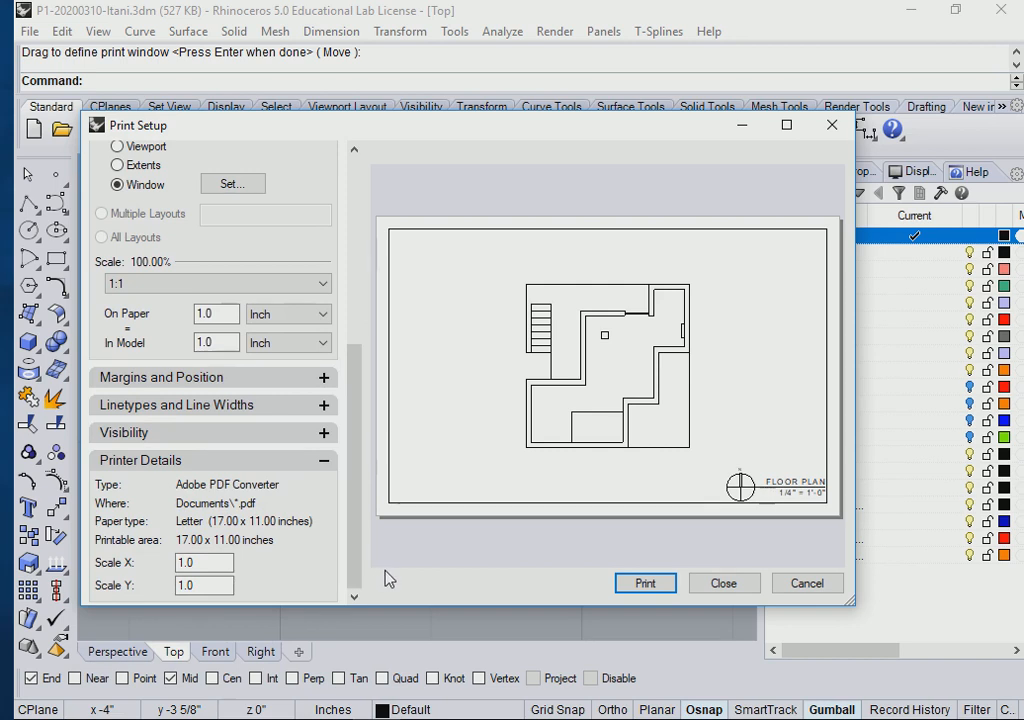
left_click(171, 441)
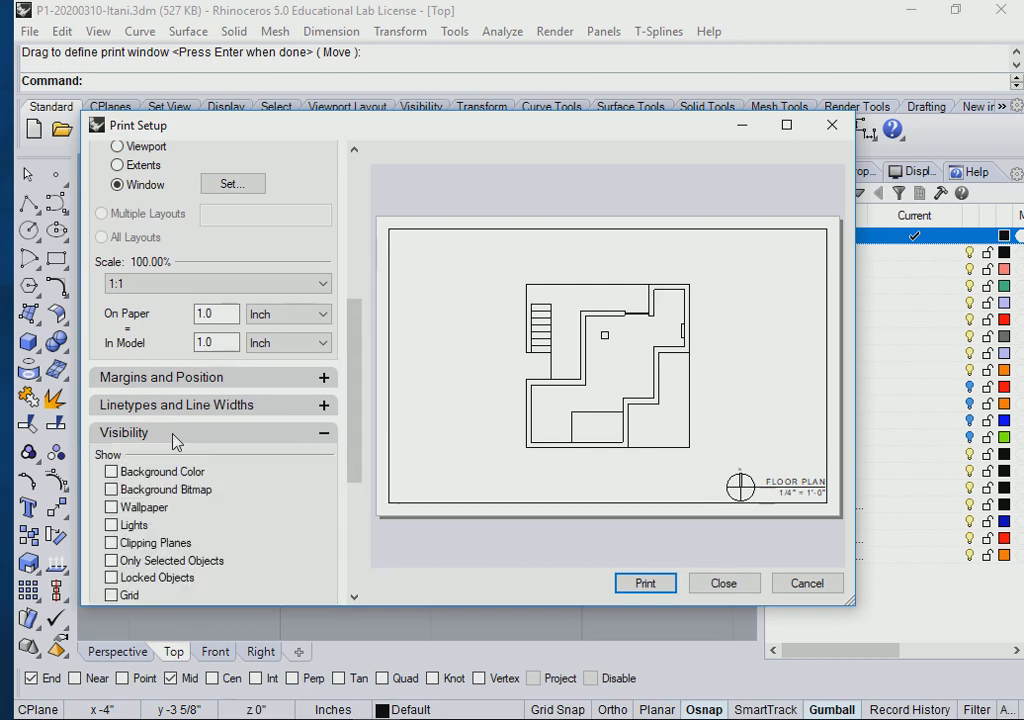
scroll(172, 528, "down", 2)
scroll(172, 528, "down", 1)
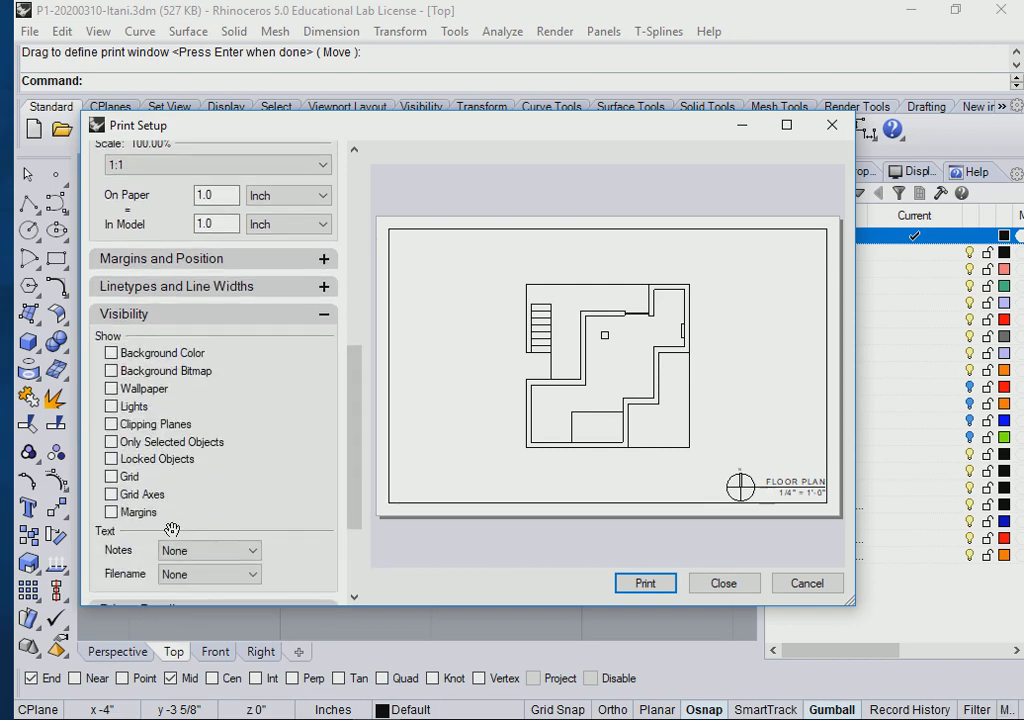
scroll(172, 528, "up", 1)
left_click(324, 353)
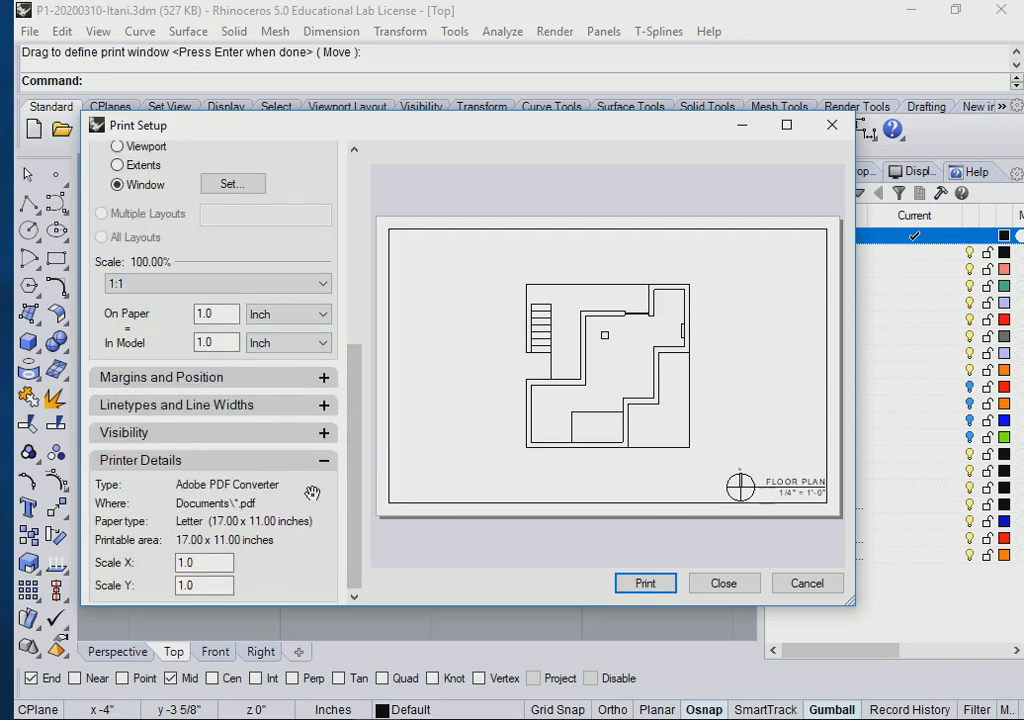
left_click(324, 460)
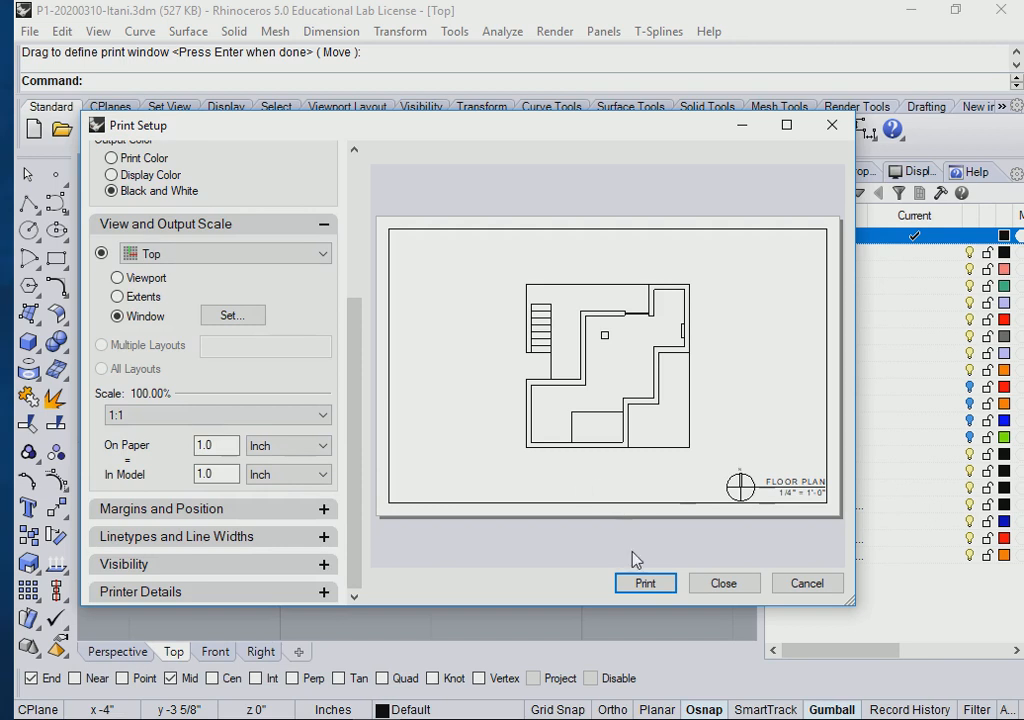
Step: Print the floor plan sheet to PDF, naming the file P1-20200312-FP followed by a hyphen and the student's surname
left_click(649, 586)
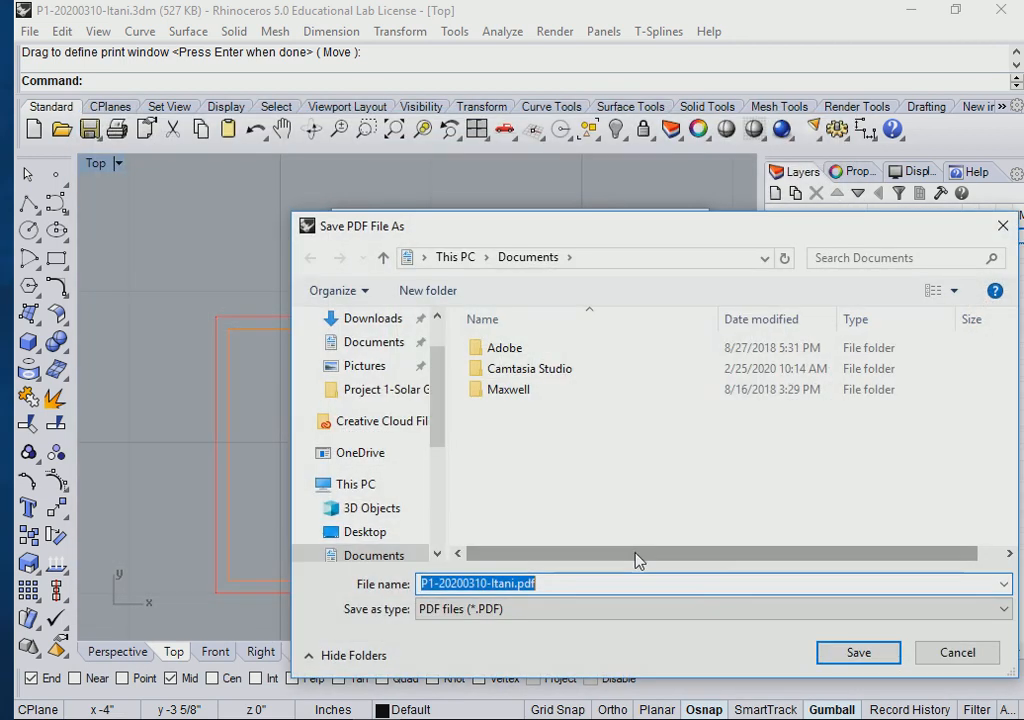
left_click_drag(590, 240, 447, 207)
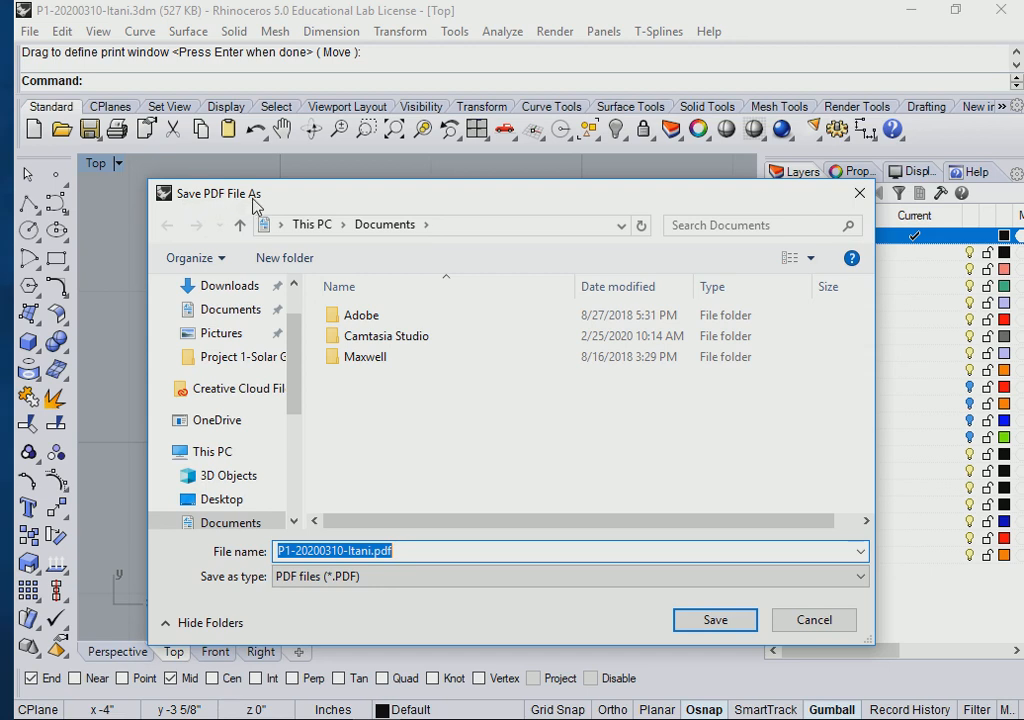
left_click(372, 551)
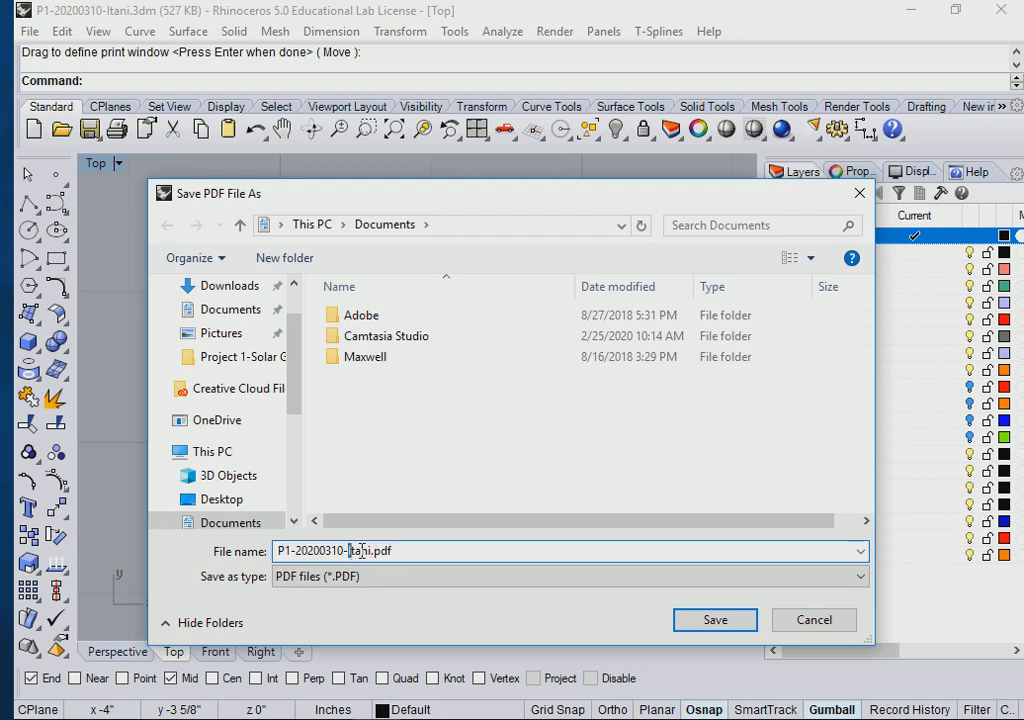
left_click(353, 551)
type("fp")
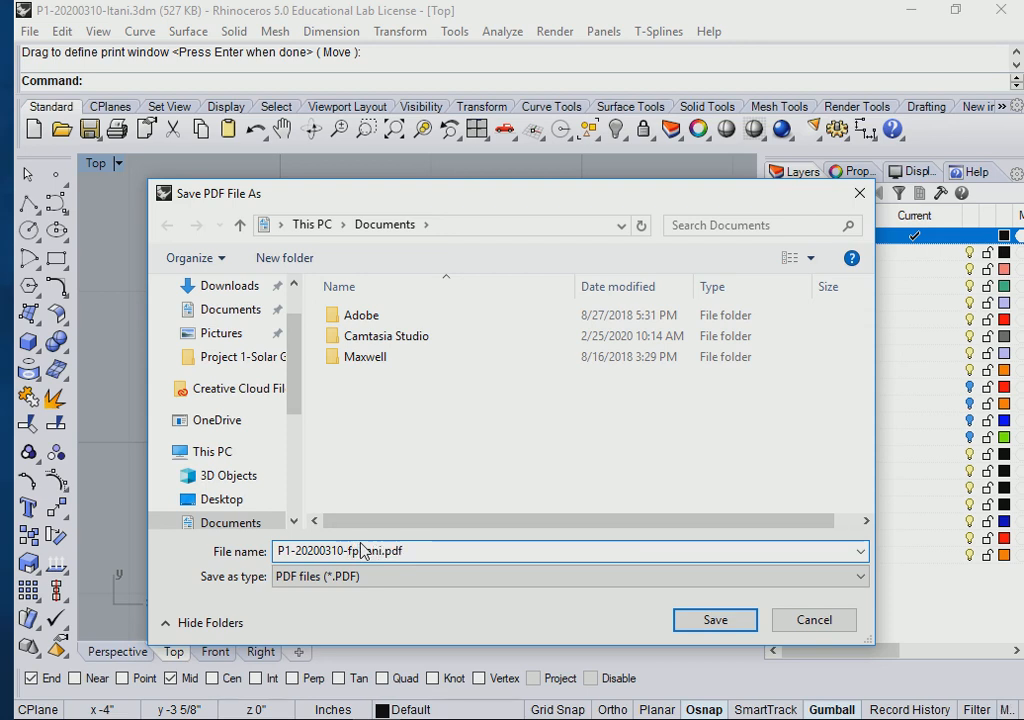
key("BackSpace")
key("BackSpace")
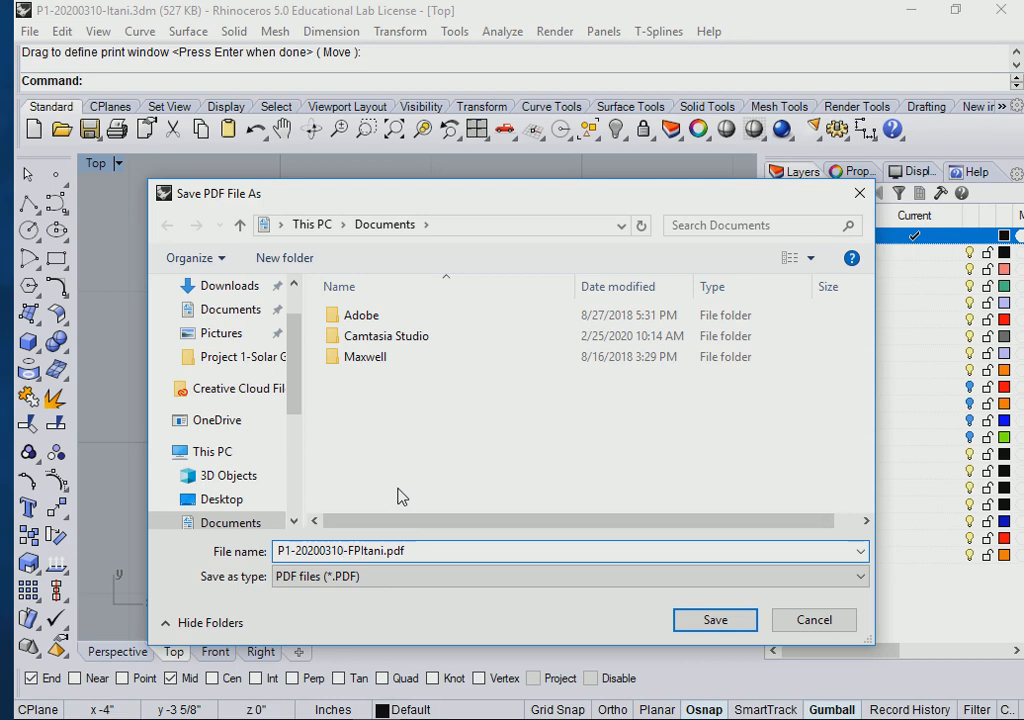
key("BackSpace")
type("2")
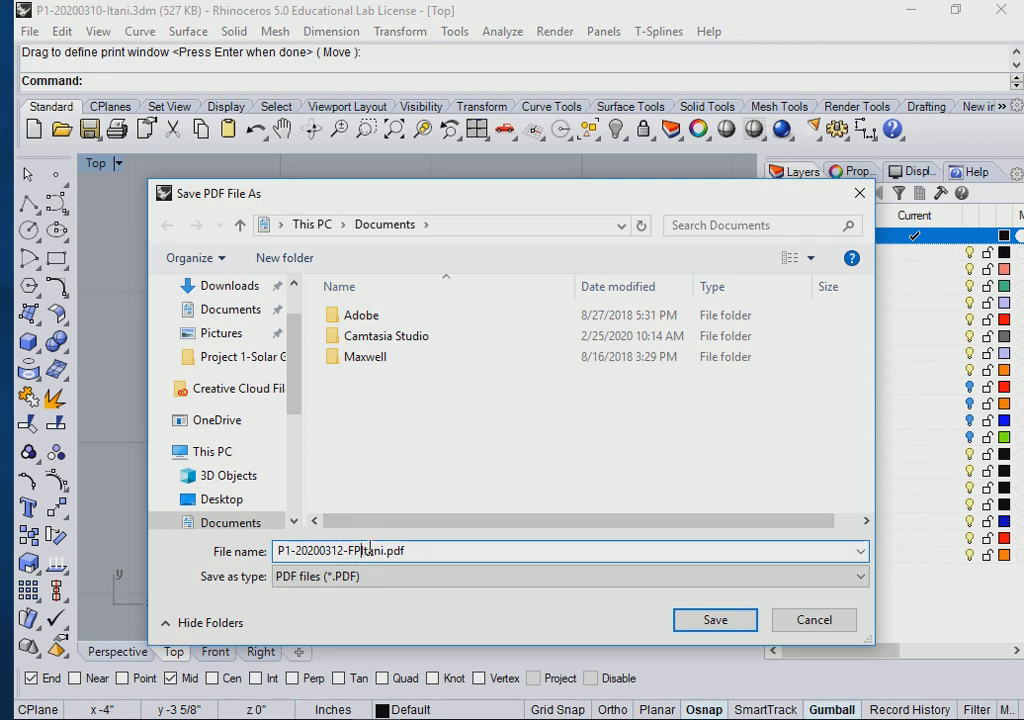
type("-")
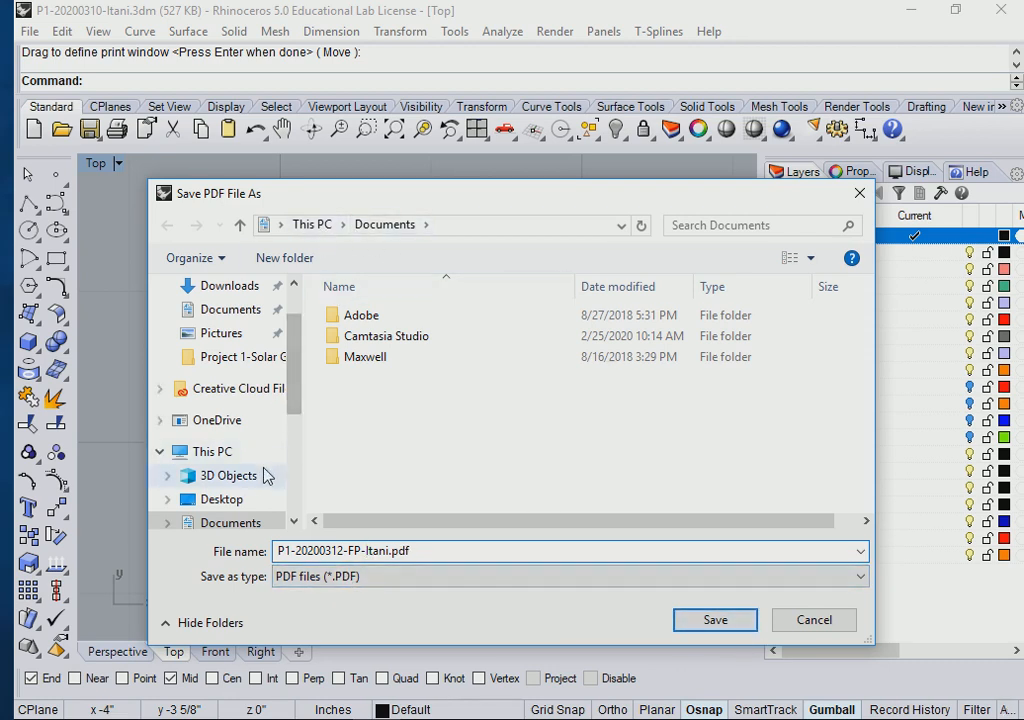
Step: Choose the Working Folder inside the student's own Arc 121 S2020 folder on the cadlab drive as the save location
left_click(248, 365)
left_click_drag(297, 343, 293, 416)
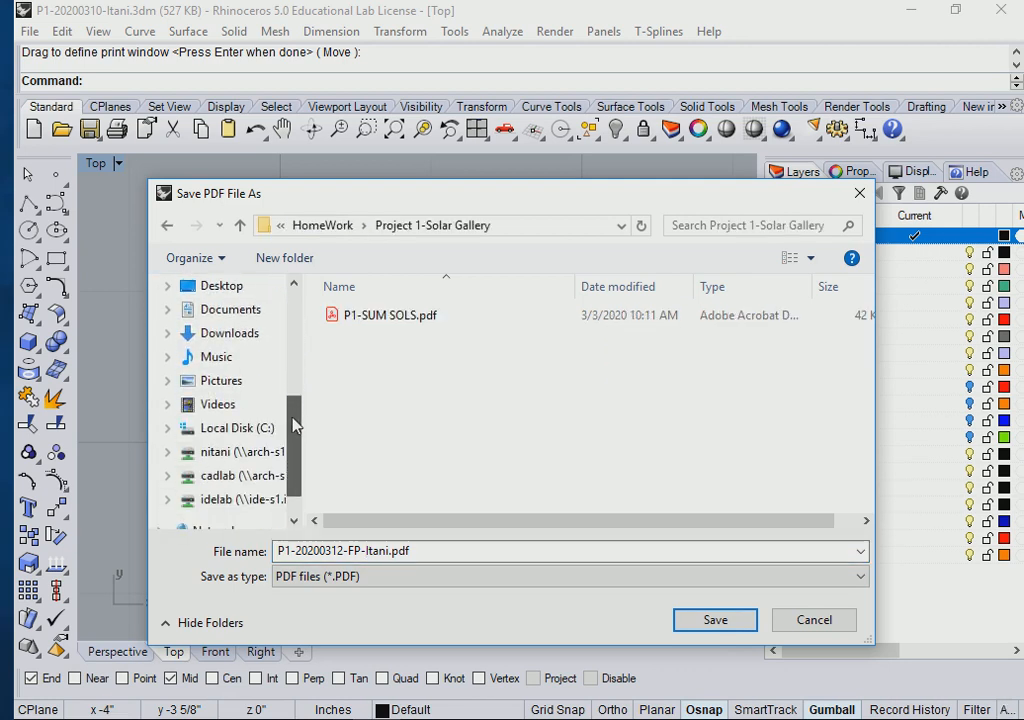
left_click(240, 477)
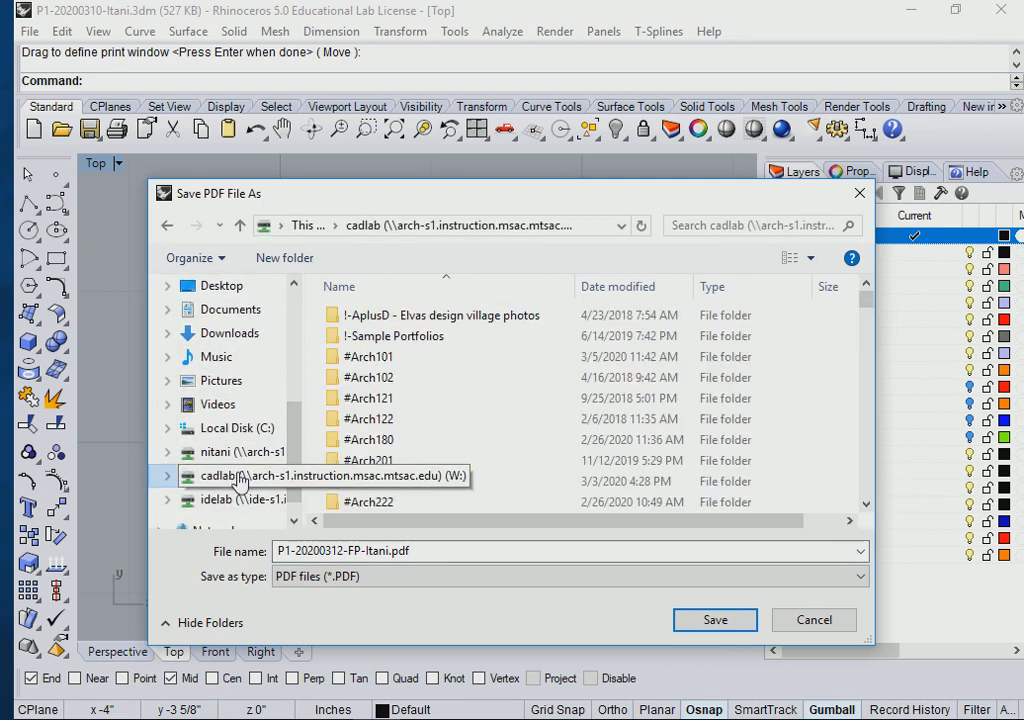
left_click(366, 402)
key("n")
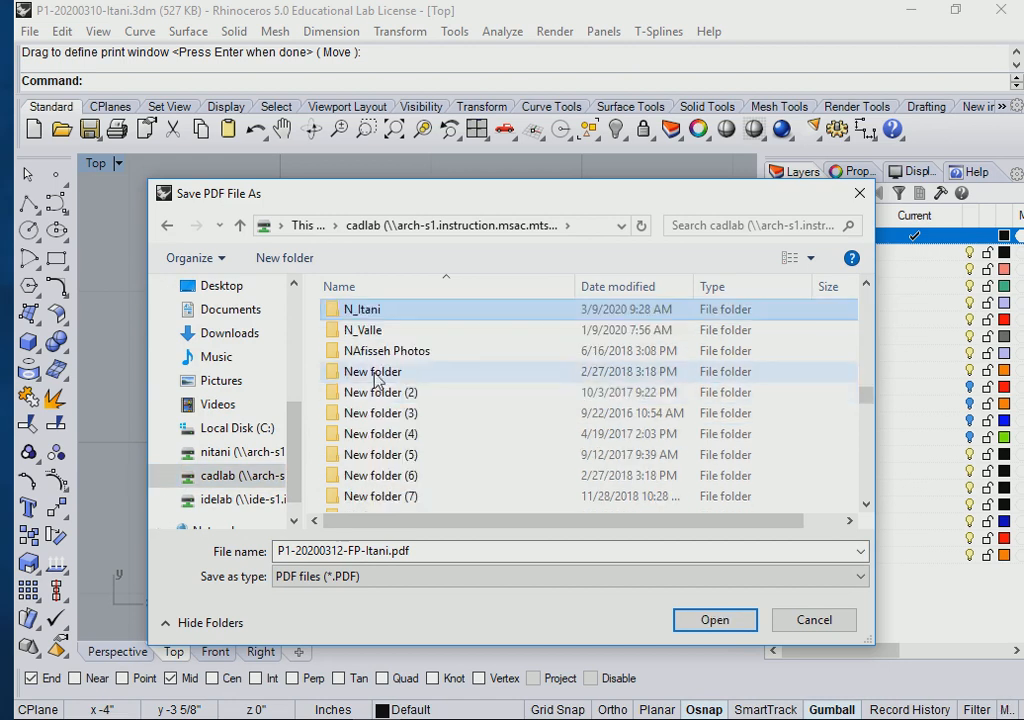
double_click(338, 310)
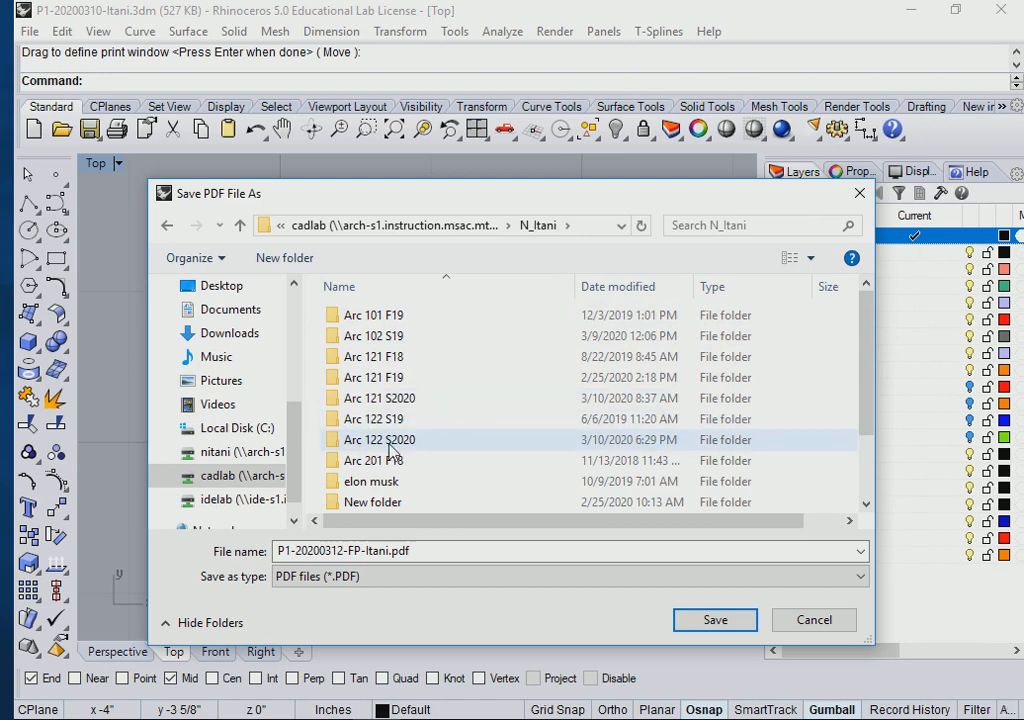
double_click(333, 400)
scroll(368, 380, "down", 1)
scroll(375, 383, "down", 3)
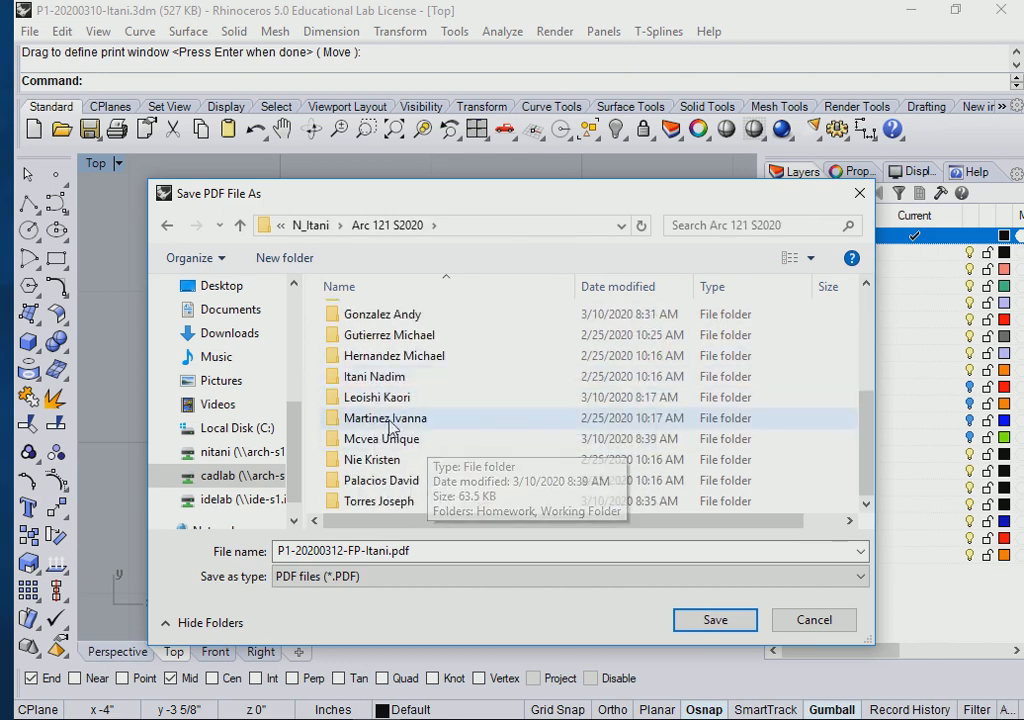
double_click(336, 376)
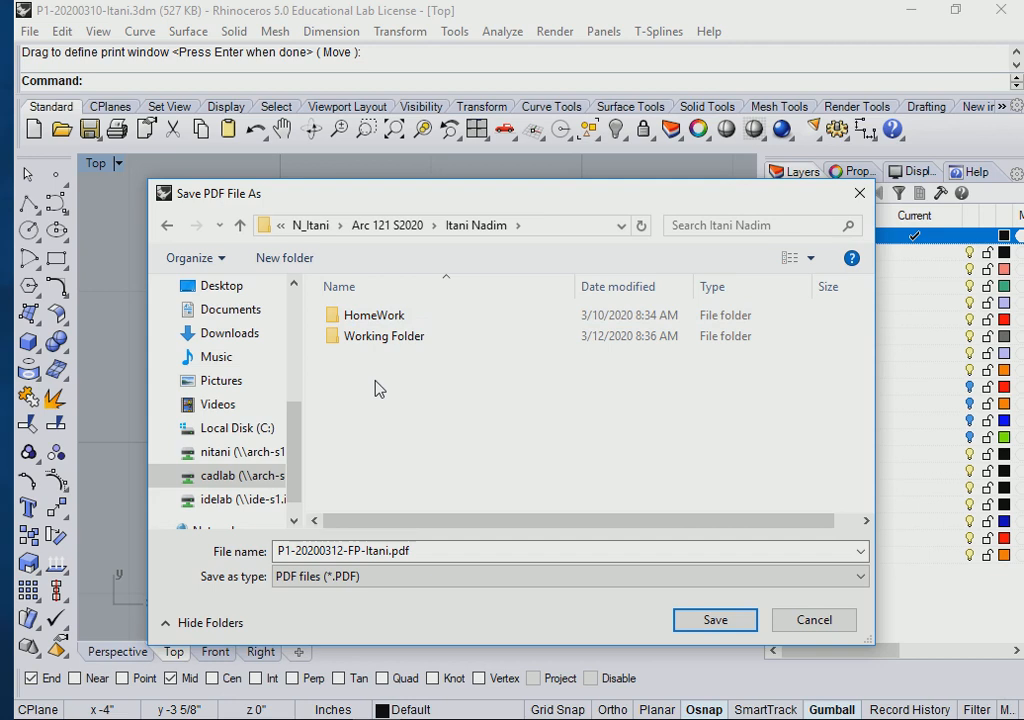
double_click(346, 337)
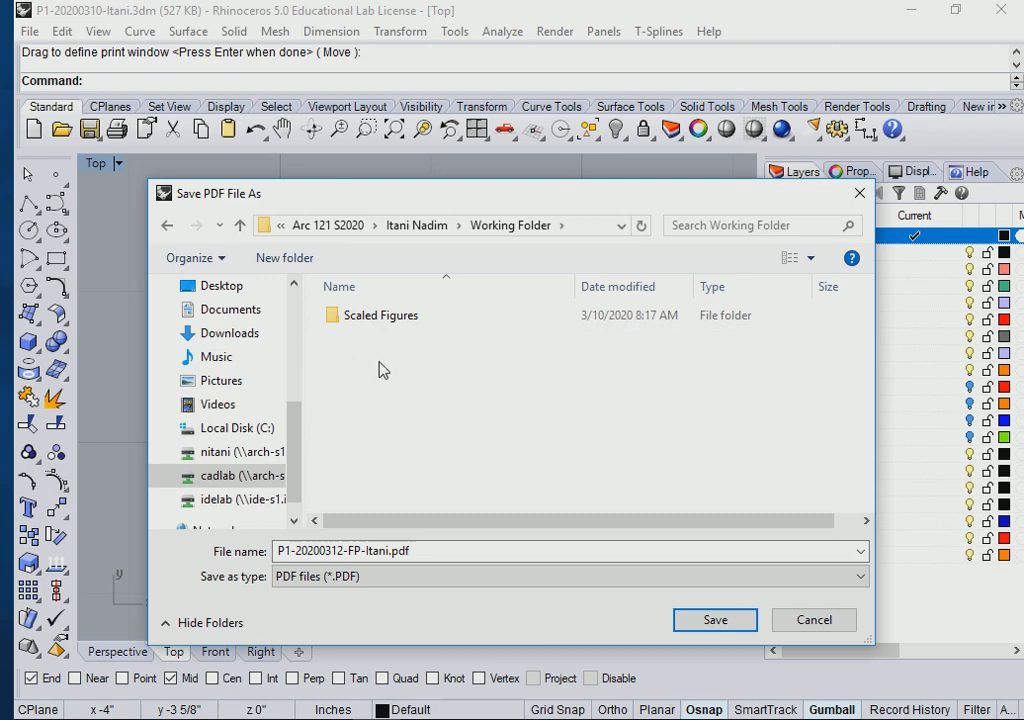
Step: Save the floor plan PDF, inspect it full screen in Adobe Acrobat, and close it
left_click(715, 621)
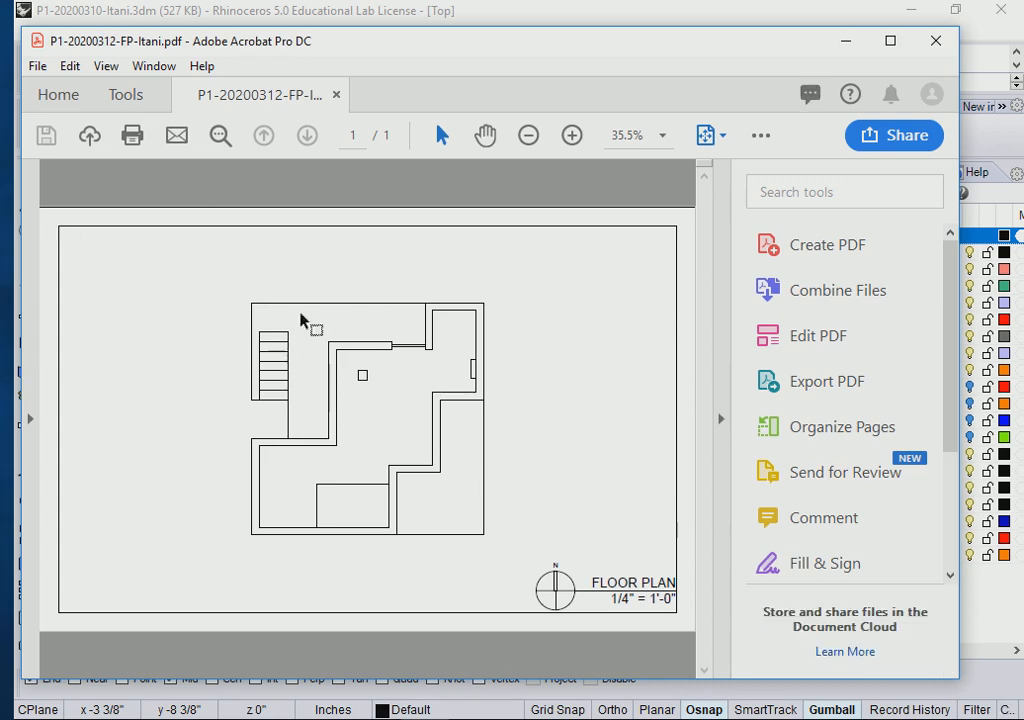
left_click(886, 43)
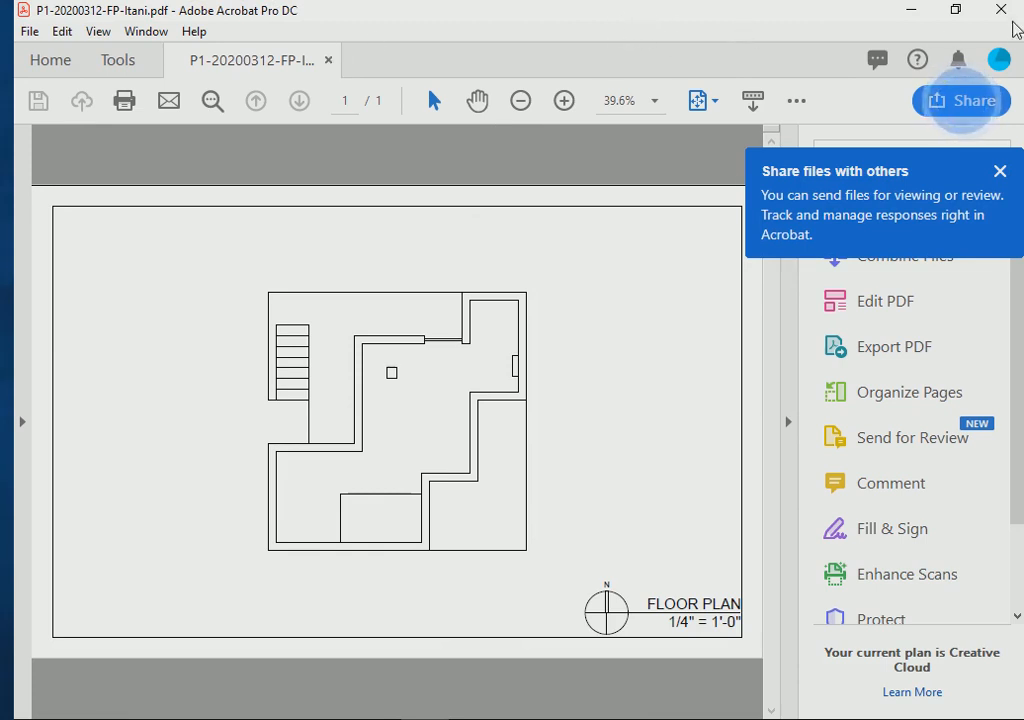
left_click(1001, 11)
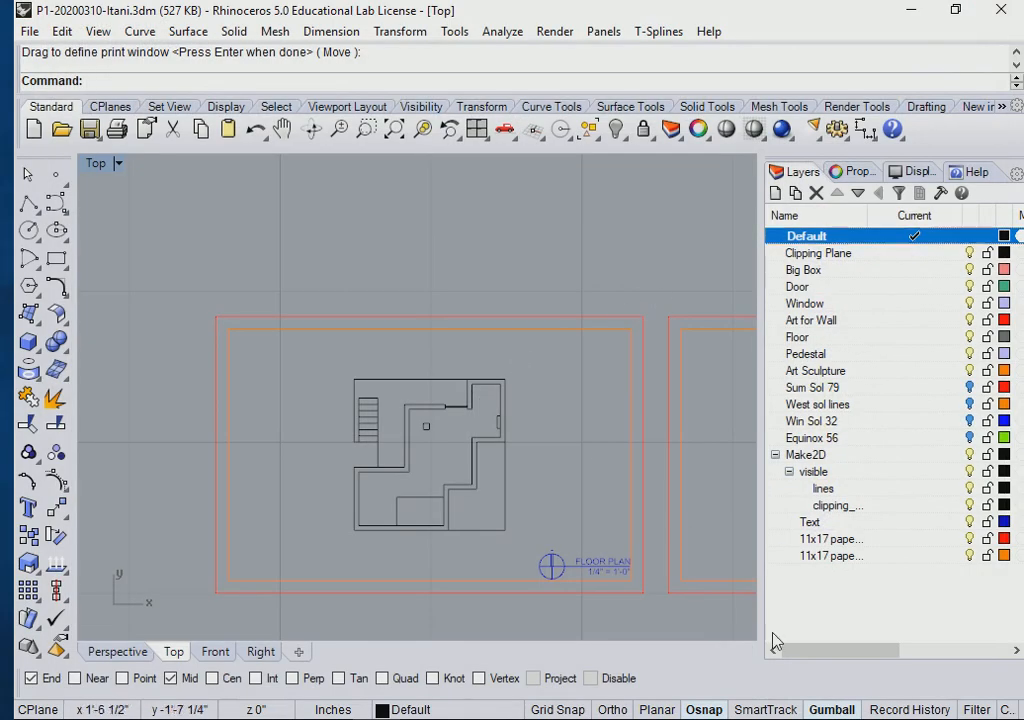
Step: Lock both 11x17 paper layers so that their borders are excluded from the print
left_click(987, 556)
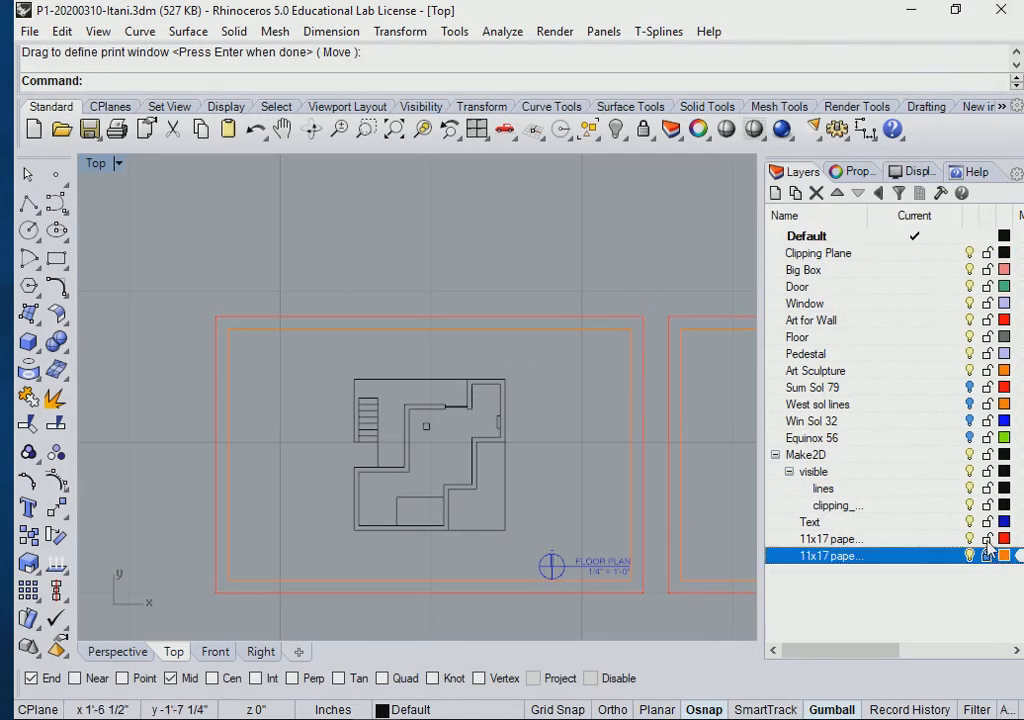
left_click(987, 540)
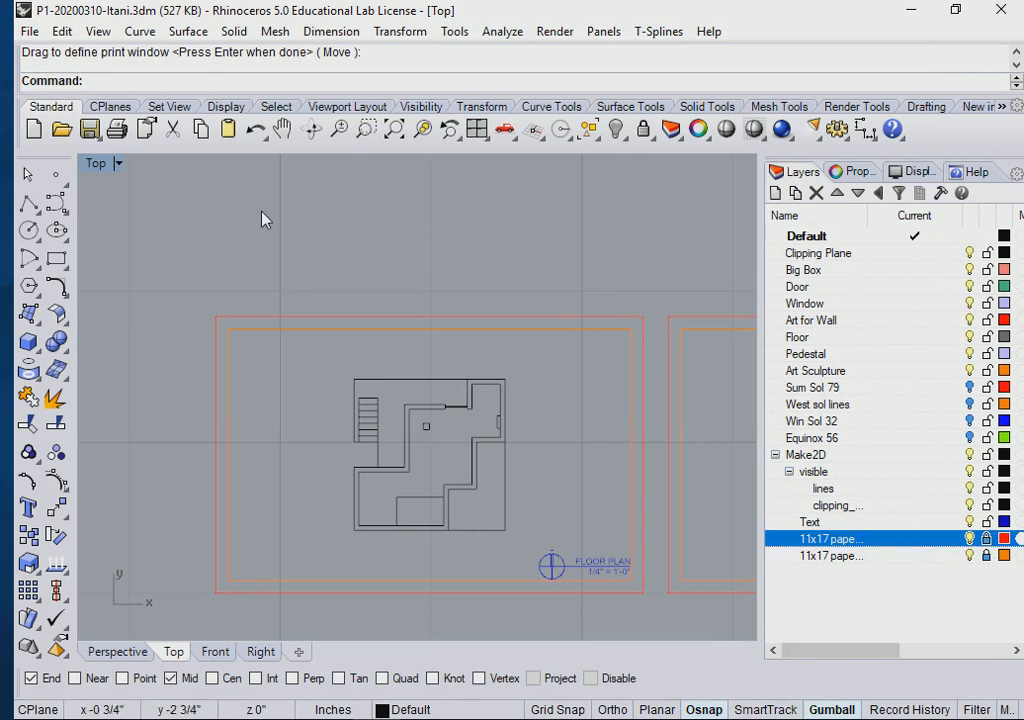
Step: Reprint the floor plan window with the same 11 x 17 settings at 1:1, replacing the existing floor plan PDF
key("Return")
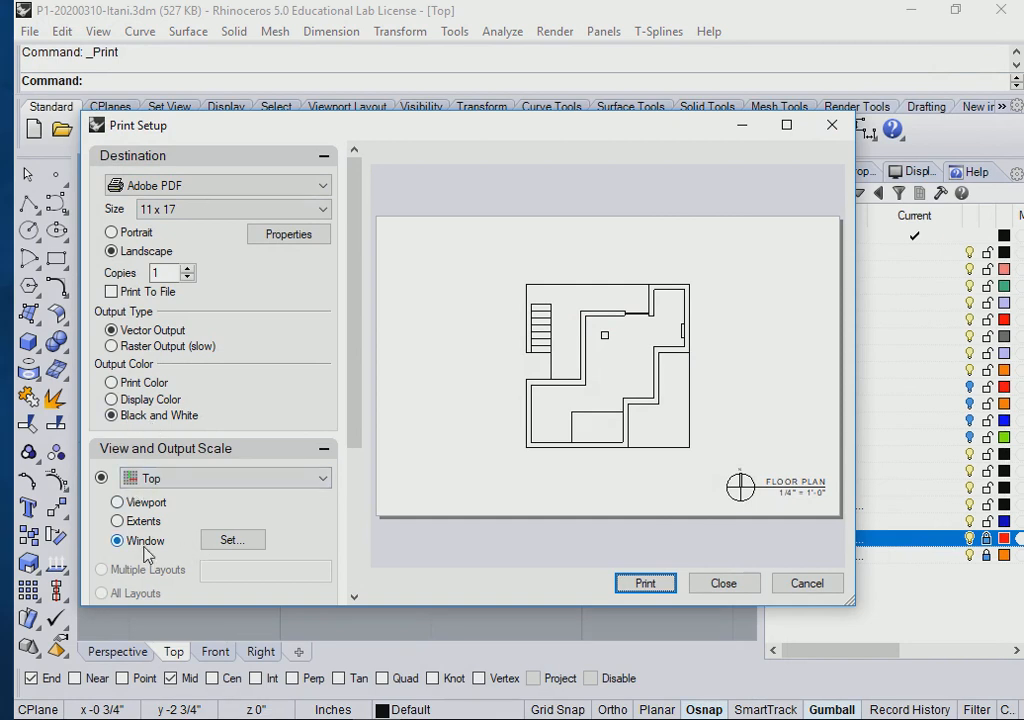
left_click_drag(362, 430, 356, 568)
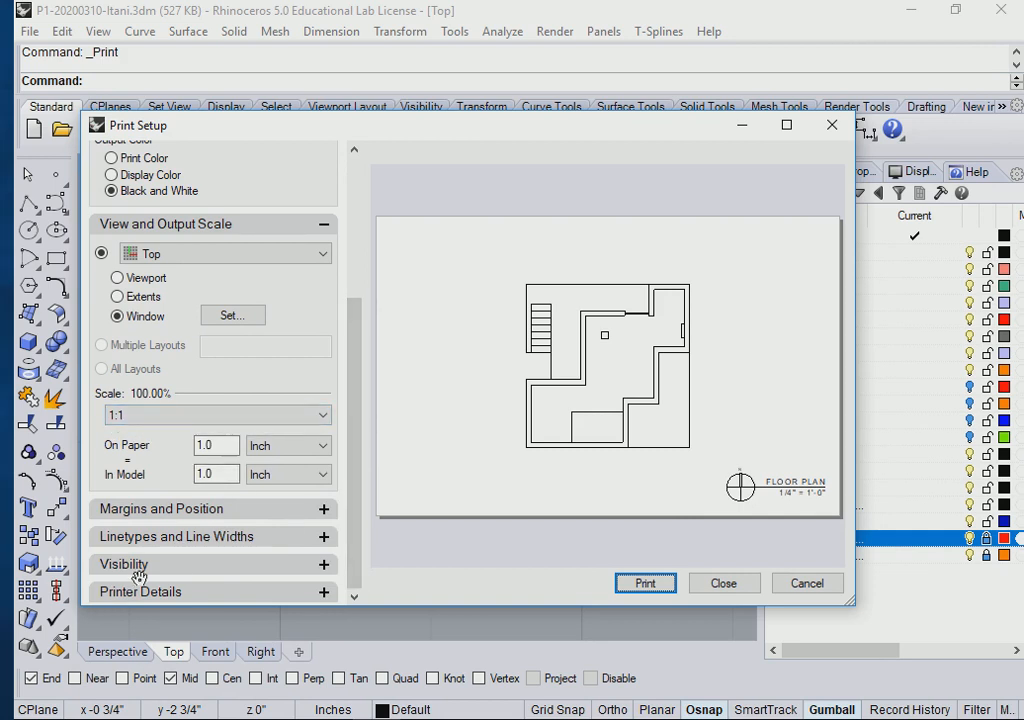
left_click(645, 584)
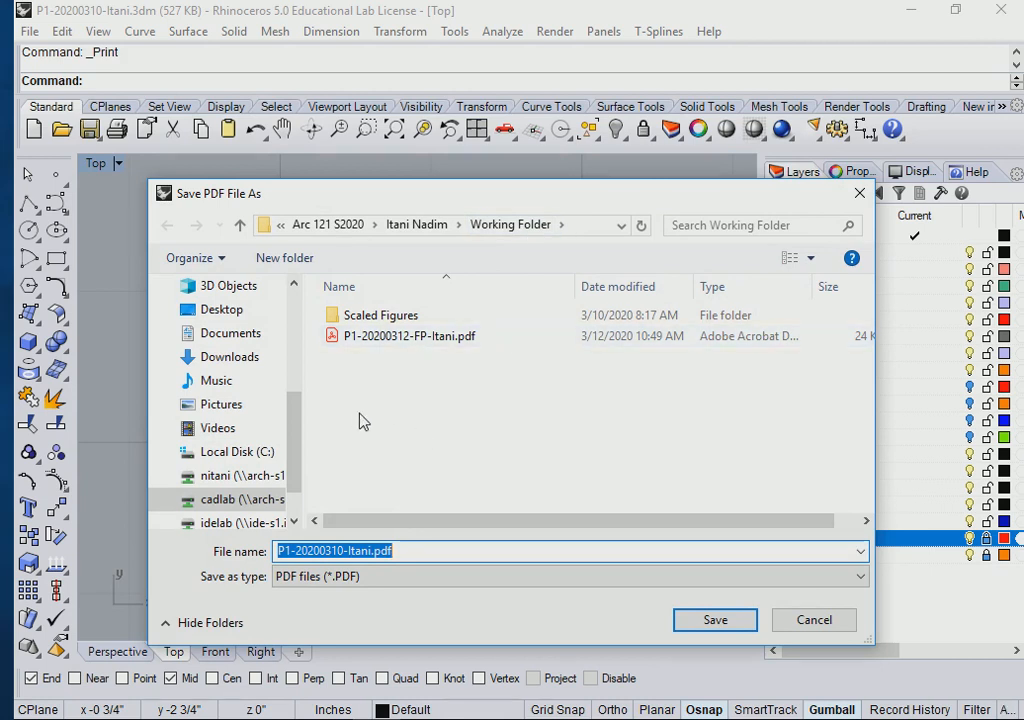
left_click(383, 343)
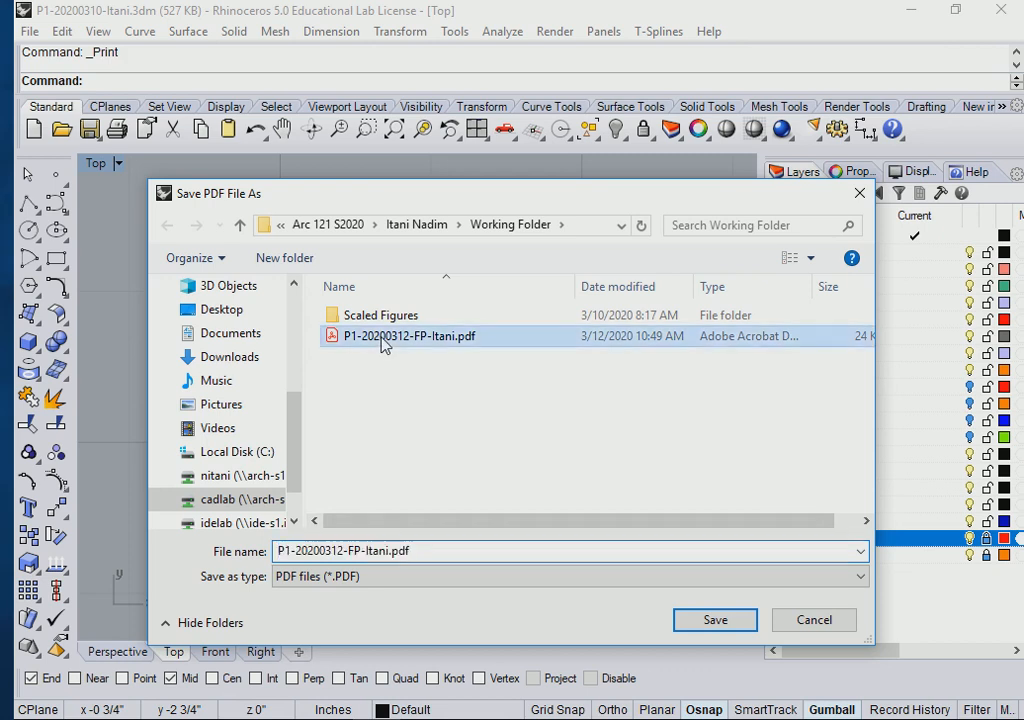
left_click(714, 620)
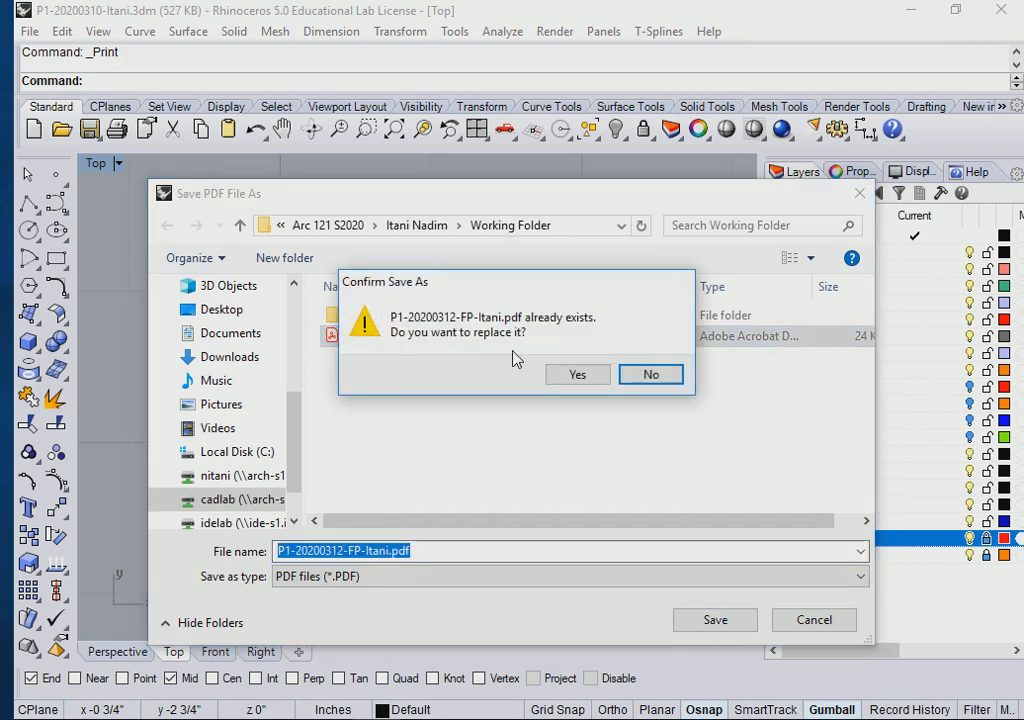
left_click(583, 378)
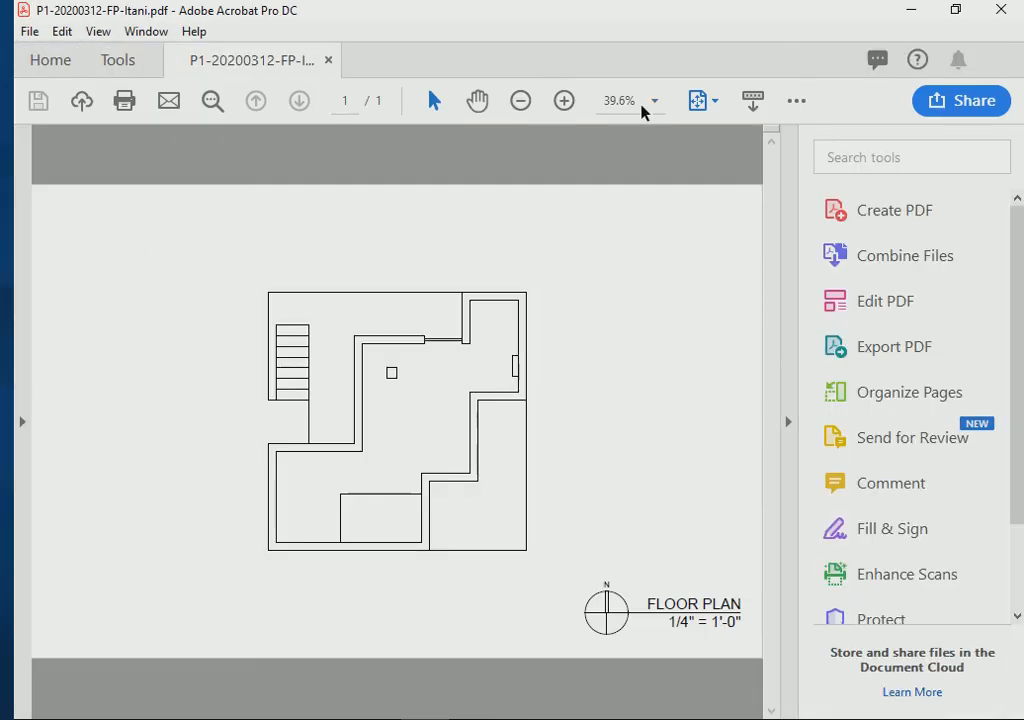
Step: Check the reprinted floor plan as one full page in Acrobat and return to the drawing sheets in Rhino's Top view
left_click(702, 102)
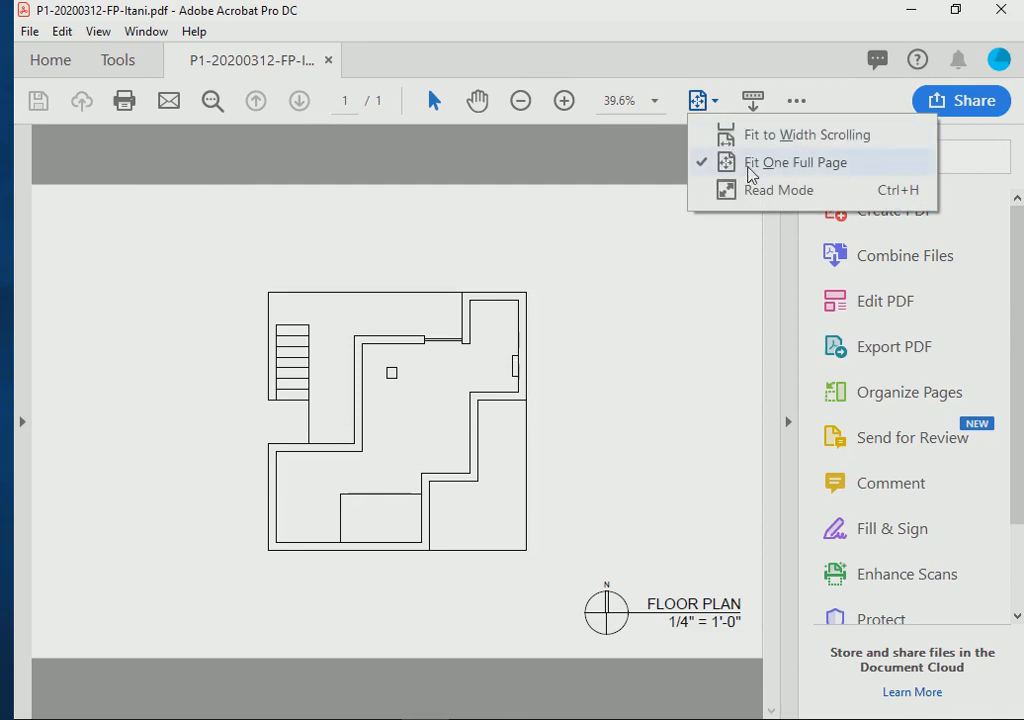
left_click(752, 164)
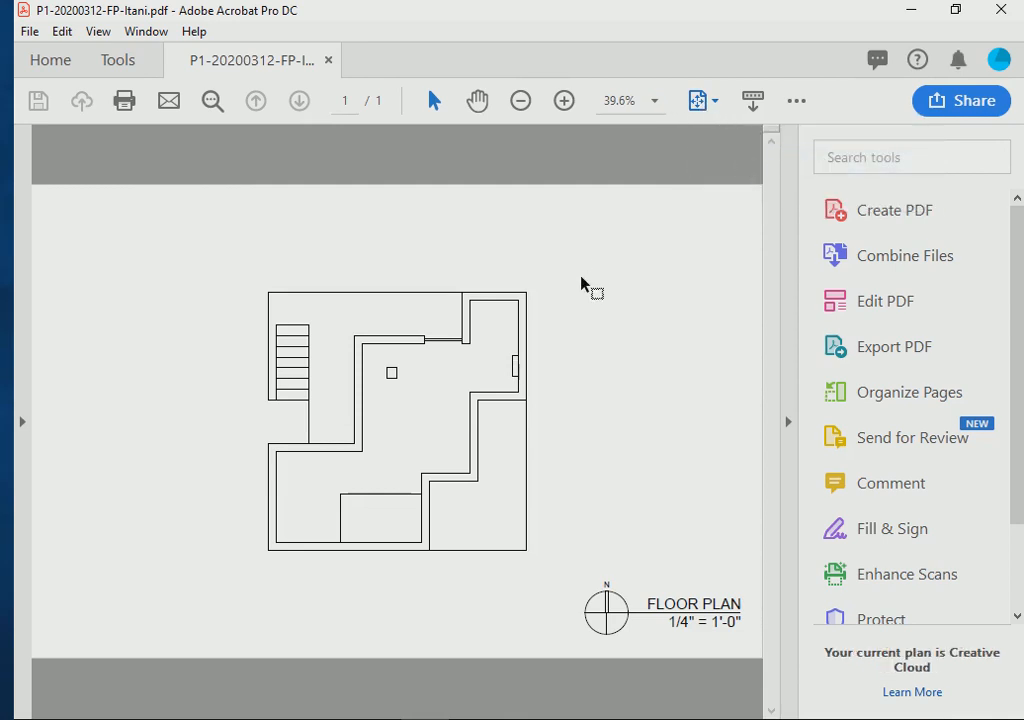
left_click(520, 101)
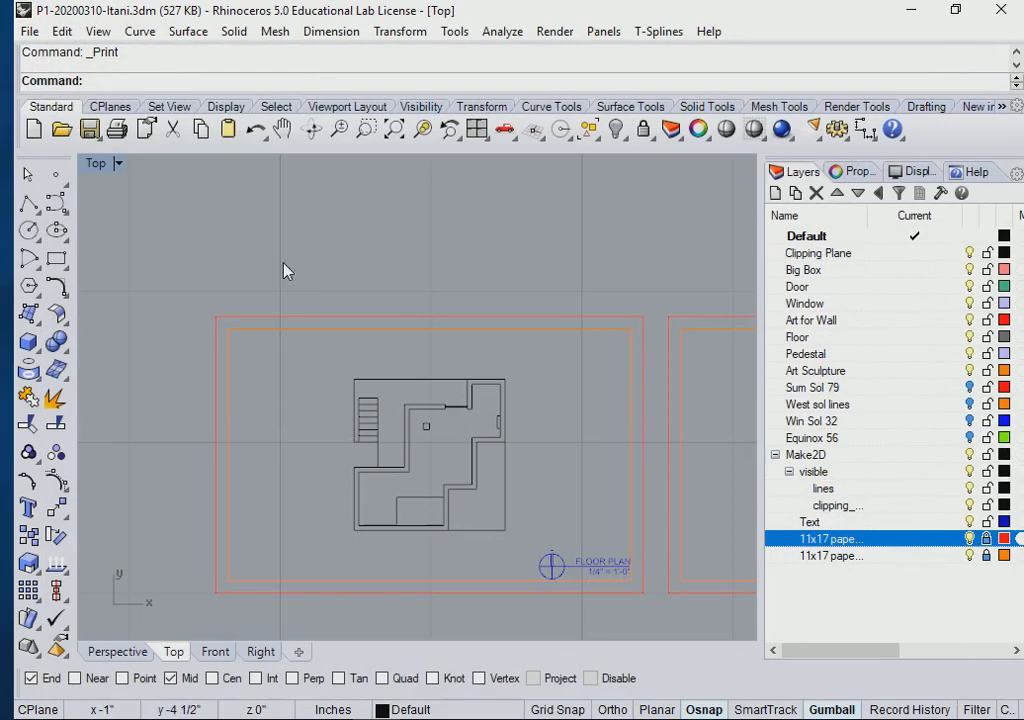
scroll(450, 437, "down", 3)
scroll(452, 450, "down", 2)
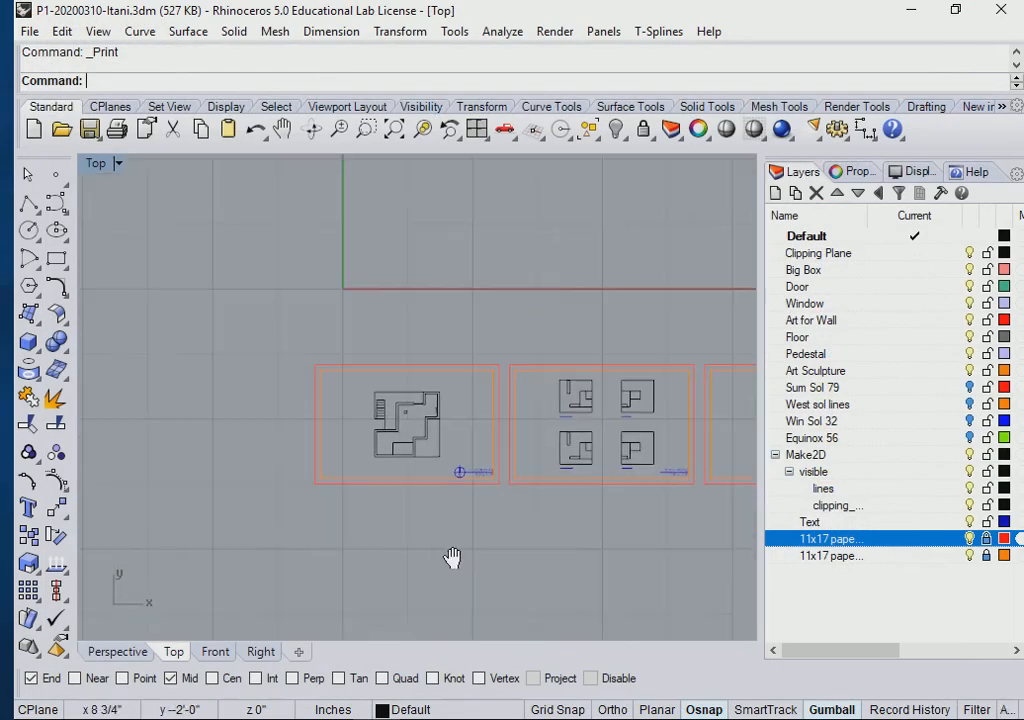